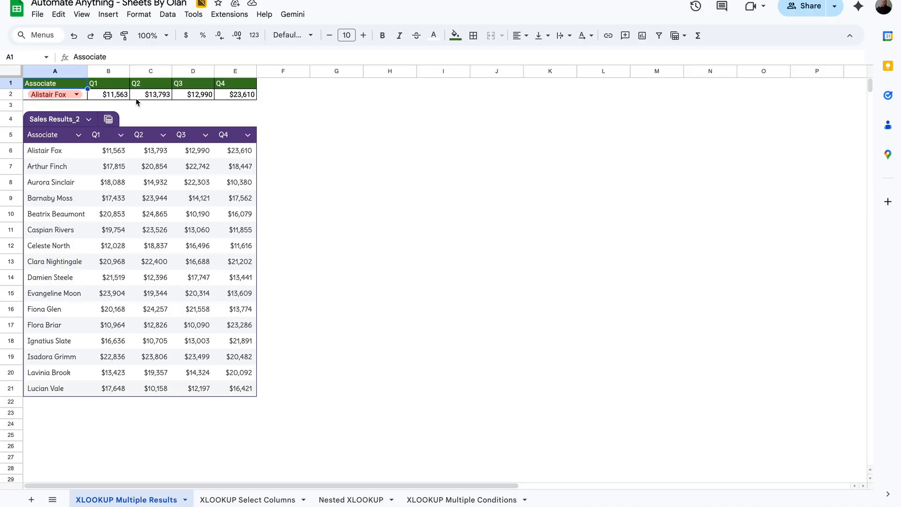
Check the lookup formula in B2, and switch the associate in A2 to the one from row 7, followed by row 10's.
{"action": "left_click", "coordinate": [117, 95]}
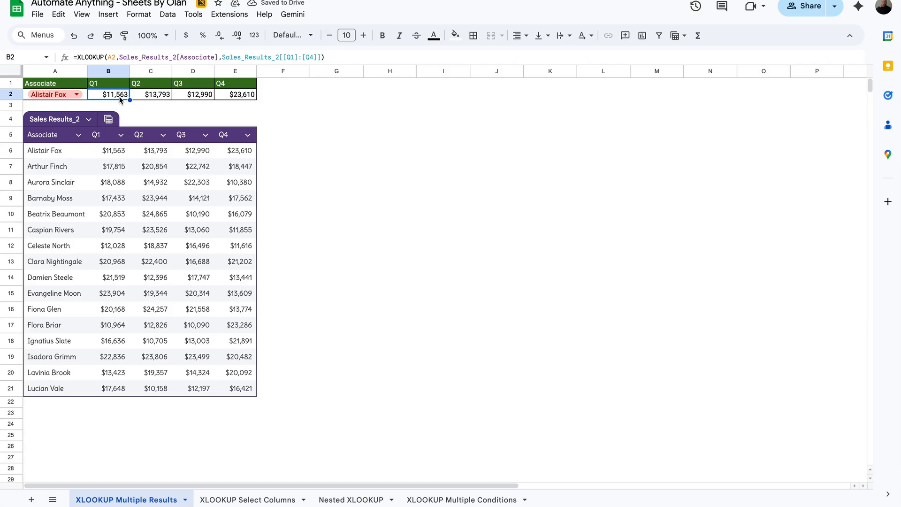
{"action": "left_click", "coordinate": [75, 96]}
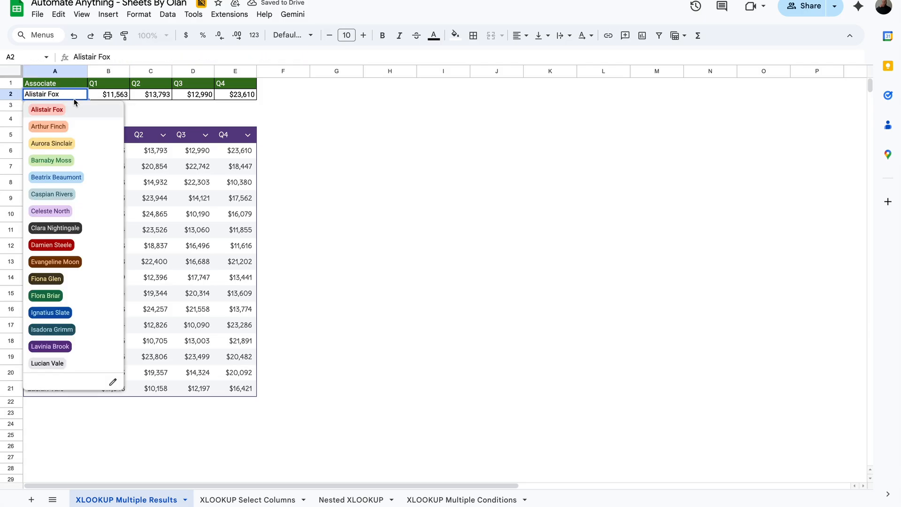
{"action": "left_click", "coordinate": [67, 127]}
{"action": "left_click", "coordinate": [110, 98]}
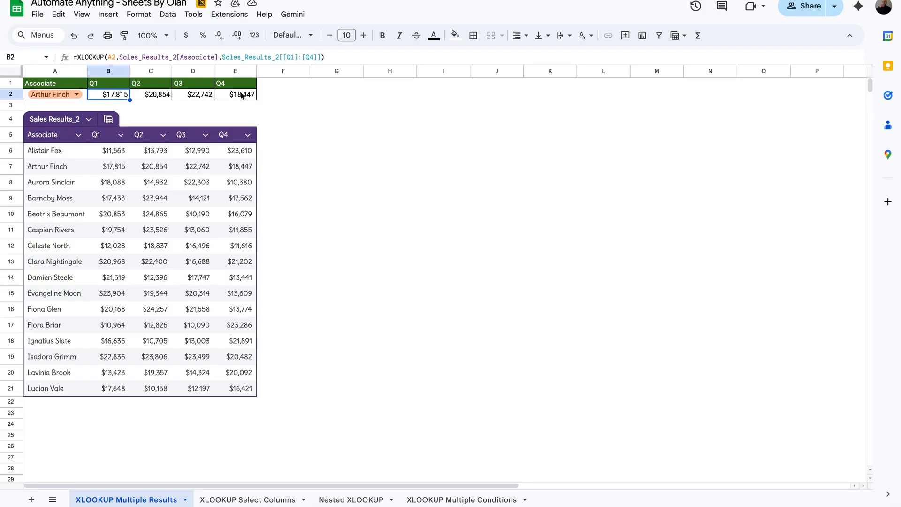
{"action": "left_click", "coordinate": [77, 95]}
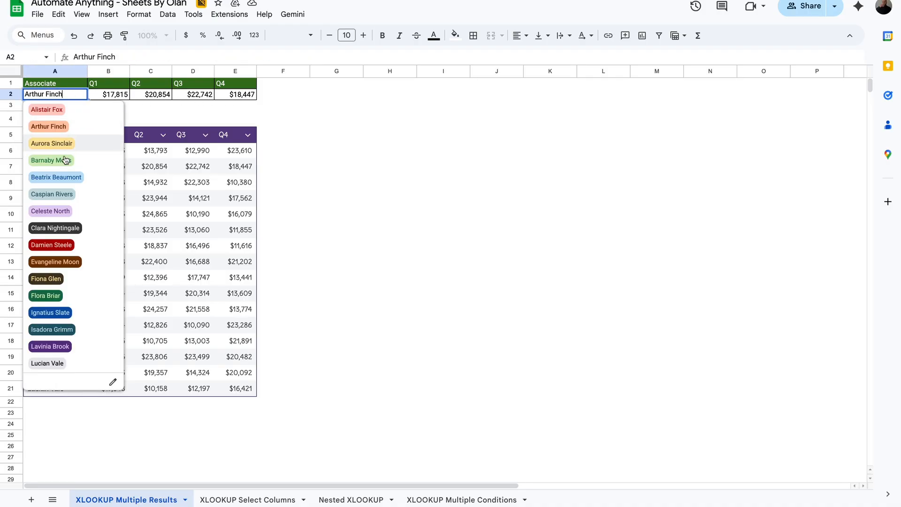
{"action": "left_click", "coordinate": [63, 173]}
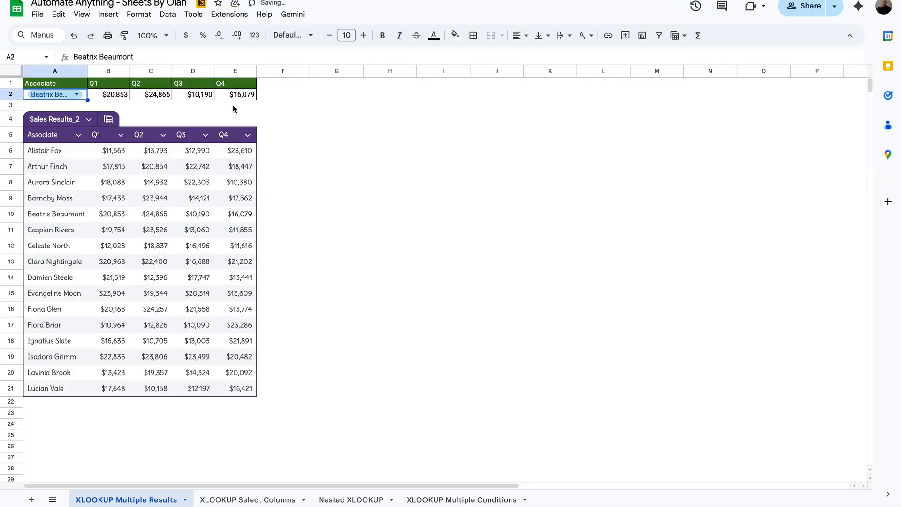
On the XLOOKUP Select Columns sheet, set the associate in A2 to the one listed in row 11.
{"action": "left_click", "coordinate": [247, 499]}
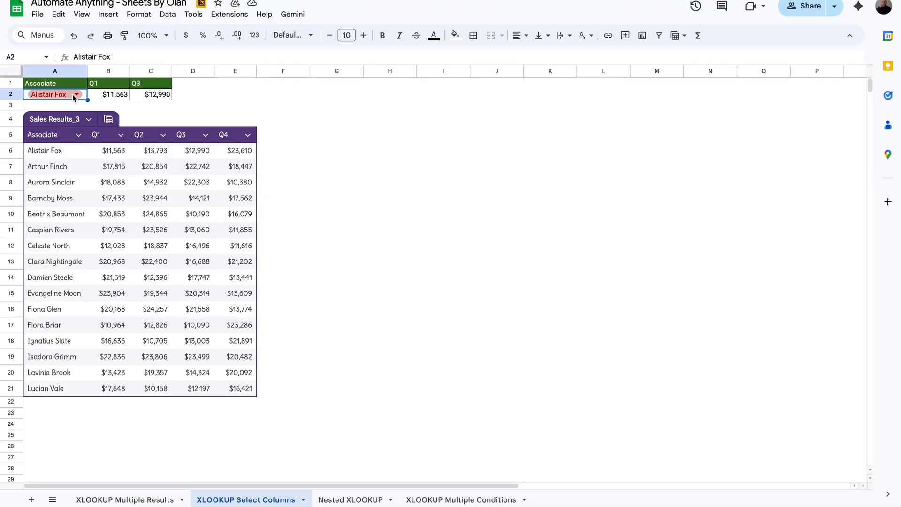
{"action": "left_click", "coordinate": [73, 95]}
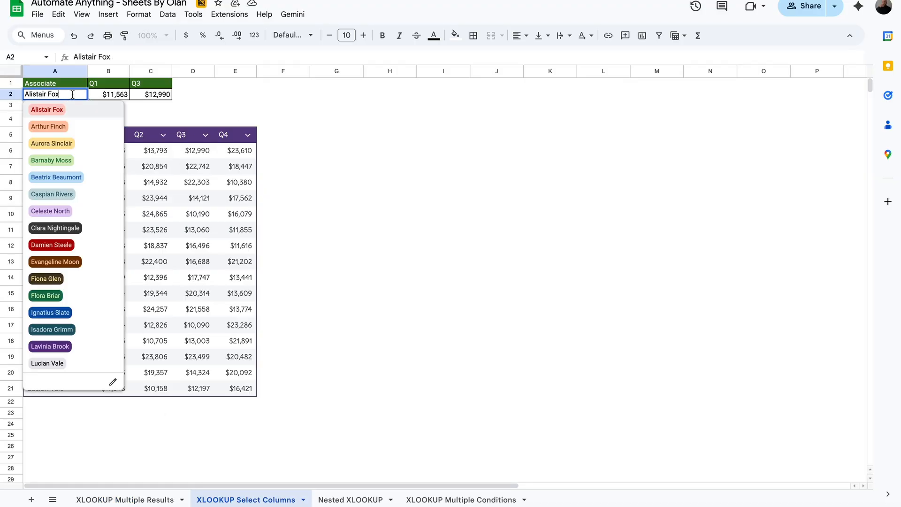
{"action": "left_click", "coordinate": [66, 195]}
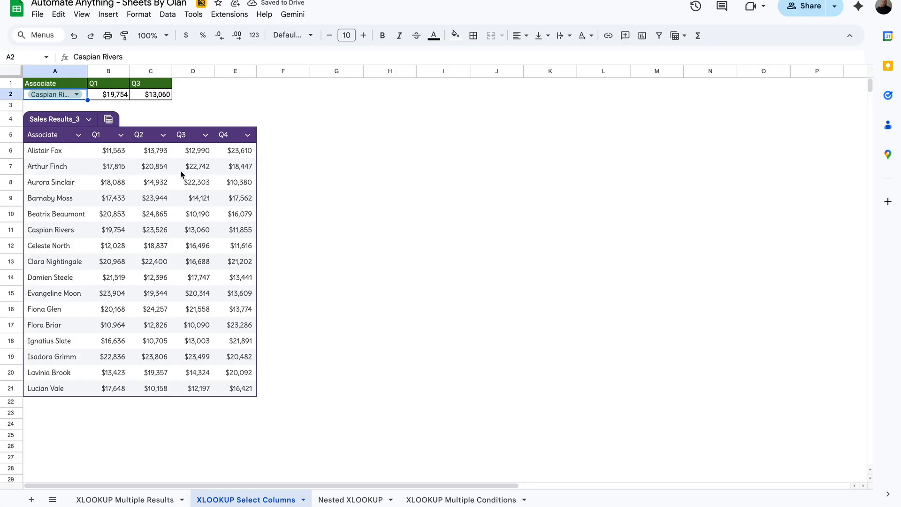
On the Nested XLOOKUP sheet, choose the associate from row 12 in A1 and quarter Q2 in A2.
{"action": "key", "text": "alt+Down"}
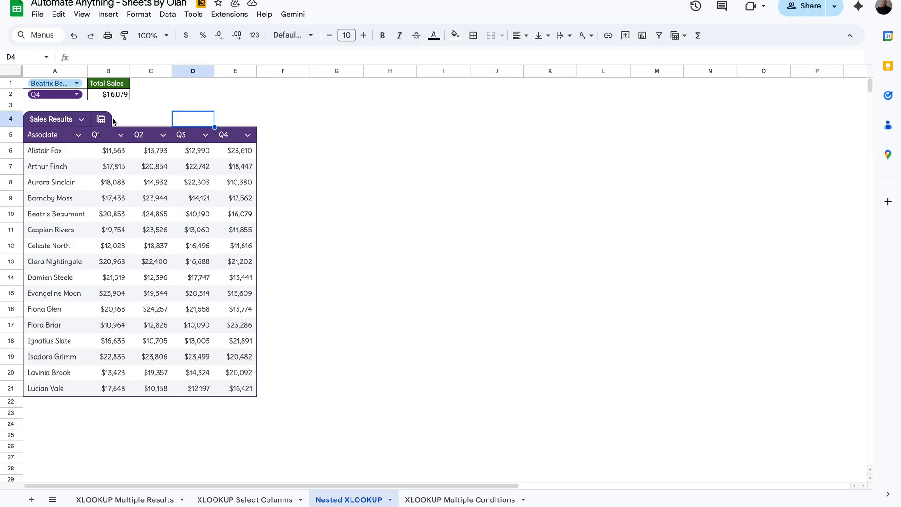
{"action": "left_click", "coordinate": [75, 83]}
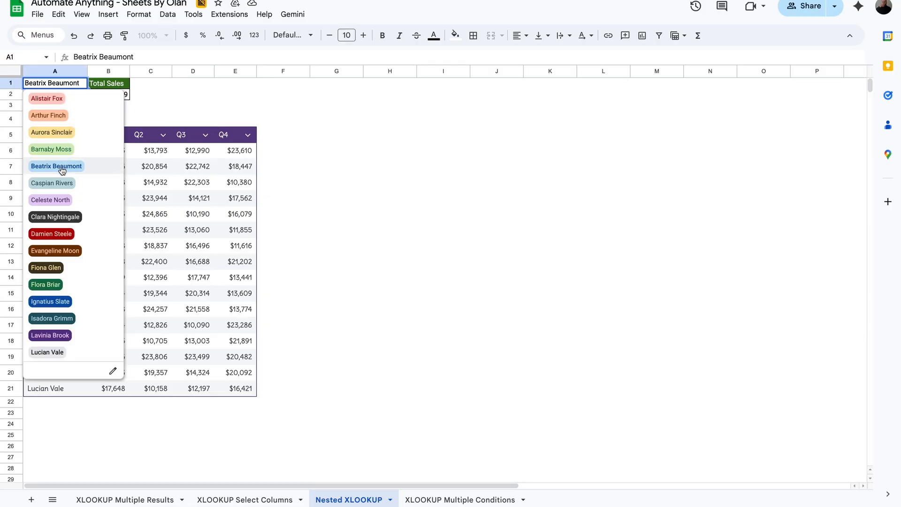
{"action": "left_click", "coordinate": [65, 200]}
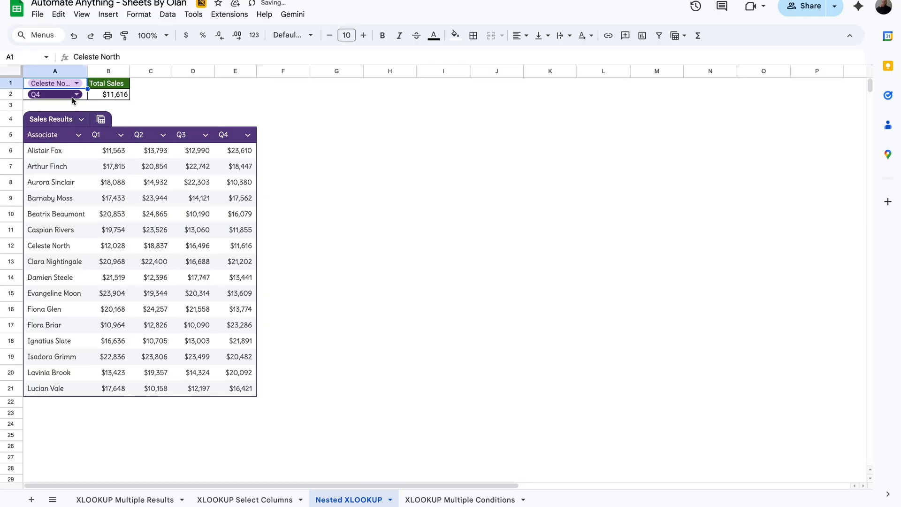
{"action": "left_click", "coordinate": [76, 95]}
{"action": "left_click", "coordinate": [58, 132]}
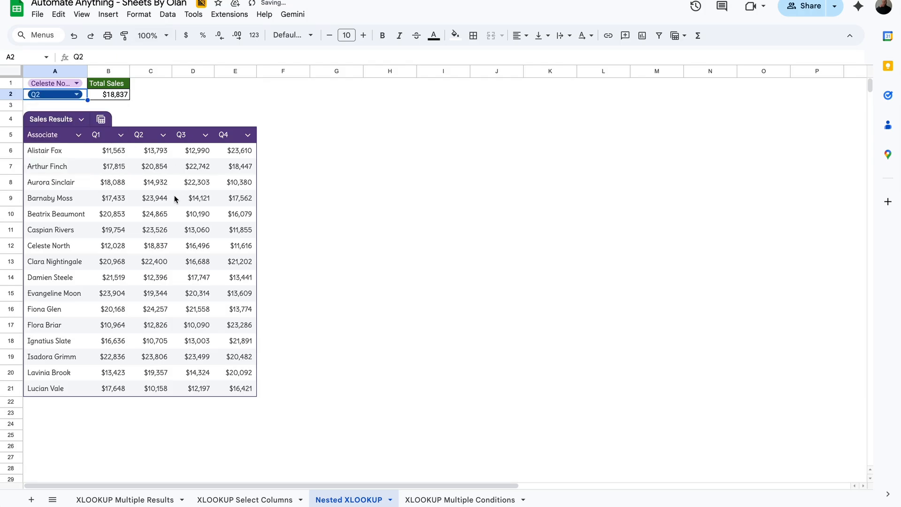
{"action": "left_click", "coordinate": [151, 246]}
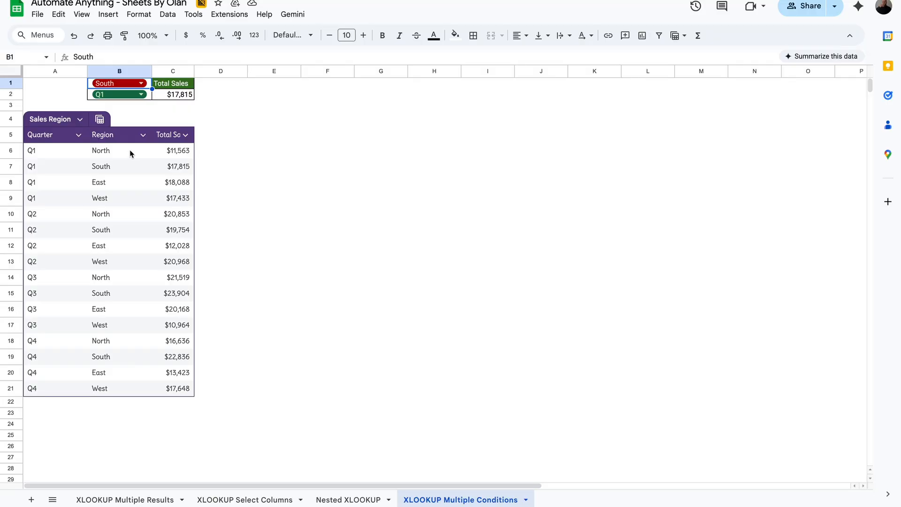
On the XLOOKUP Multiple Conditions sheet, set the region to East and the quarter to Q3, and compare Total Sales with the matching table row.
{"action": "left_click", "coordinate": [168, 153]}
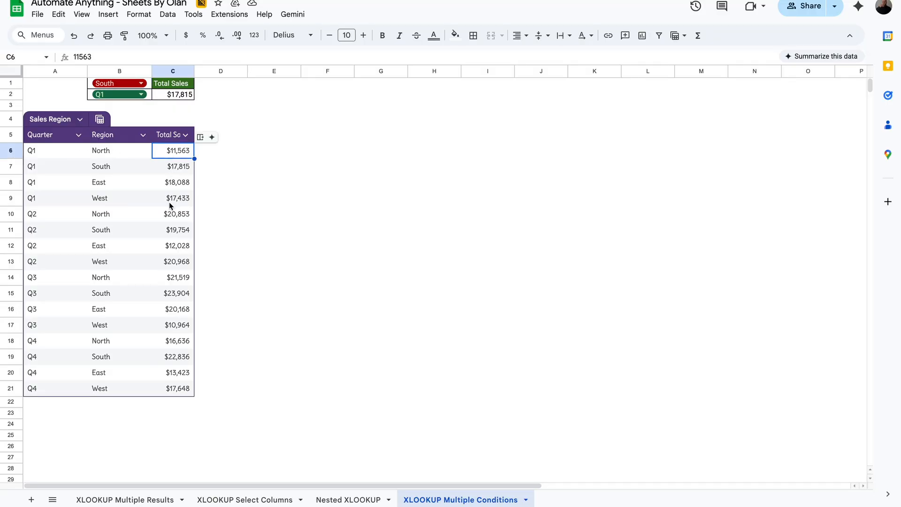
{"action": "left_click", "coordinate": [138, 85]}
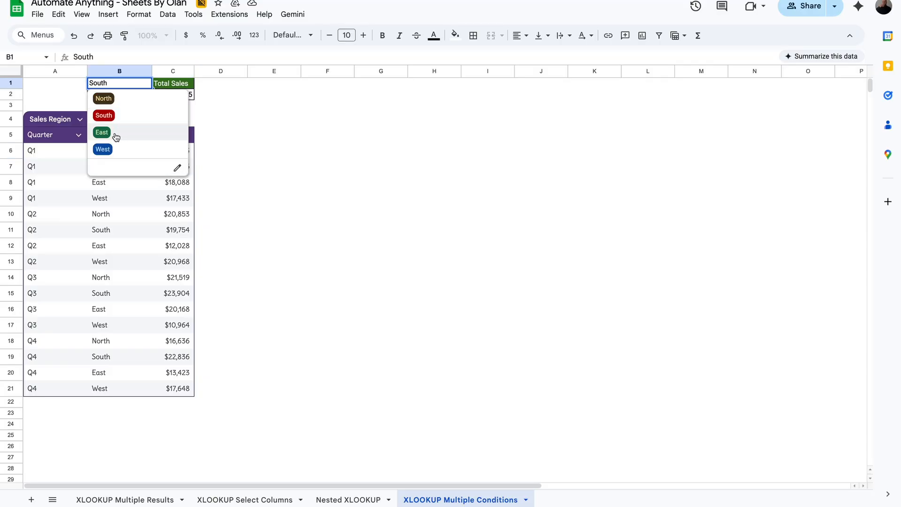
{"action": "left_click", "coordinate": [115, 132]}
{"action": "left_click", "coordinate": [140, 95]}
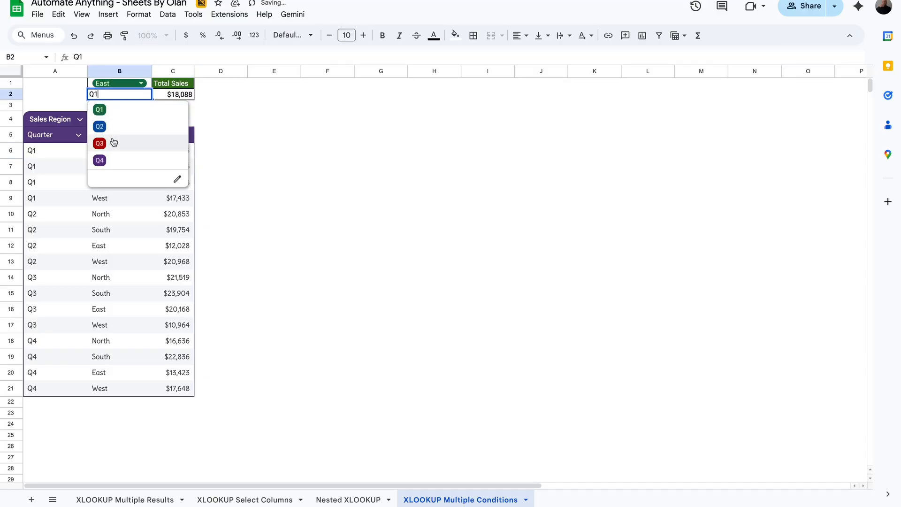
{"action": "left_click", "coordinate": [115, 143]}
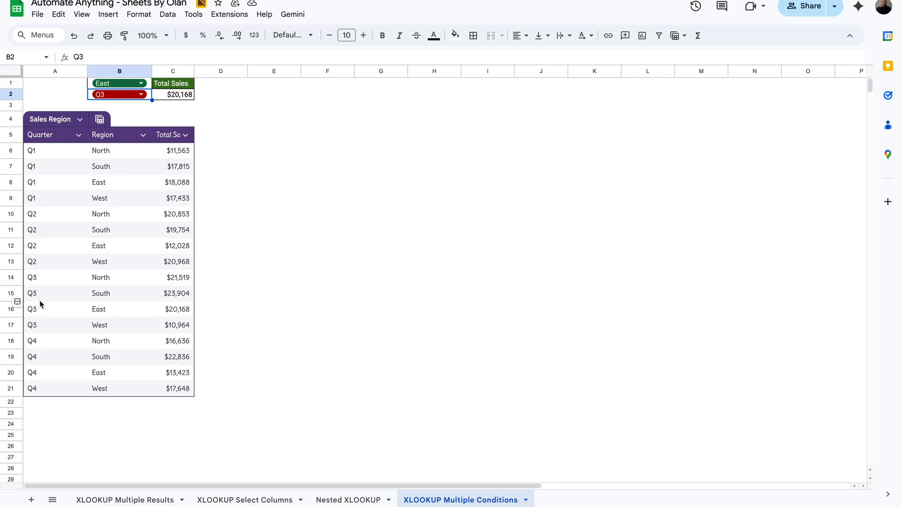
{"action": "left_click", "coordinate": [43, 311]}
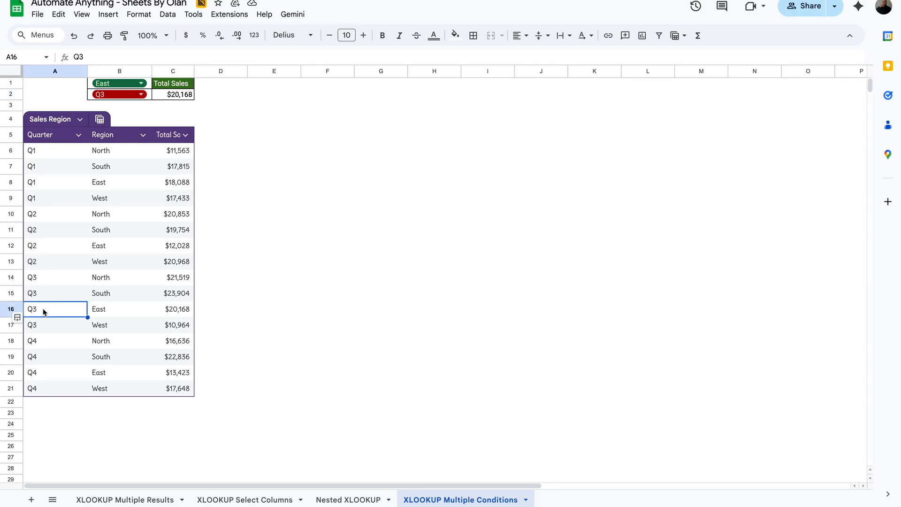
{"action": "left_click", "coordinate": [111, 310]}
{"action": "left_click", "coordinate": [176, 311]}
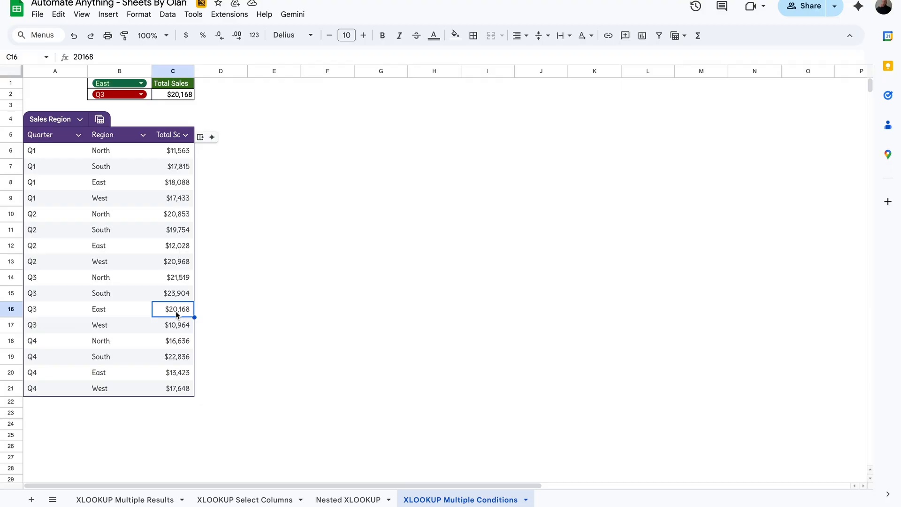
{"action": "left_click", "coordinate": [205, 314]}
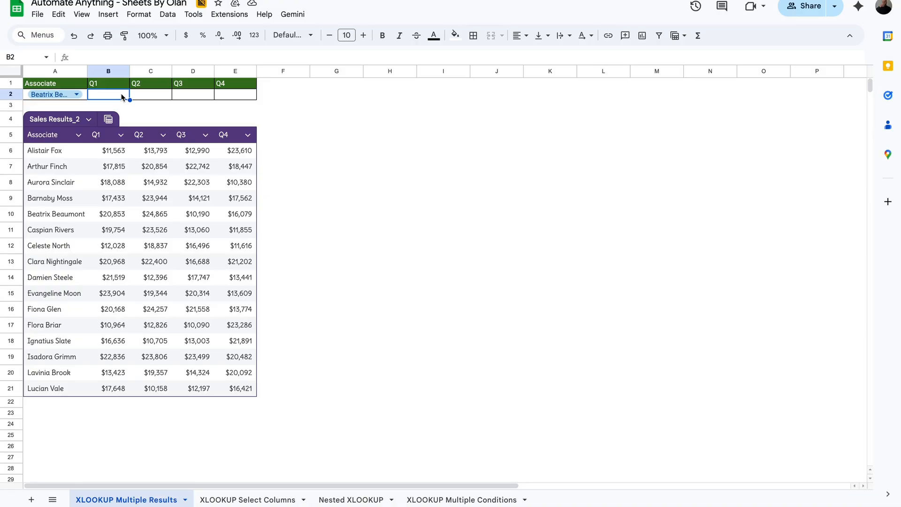
On the XLOOKUP Multiple Results sheet, enter =XLOOKUP(A2,Sales_Results_2[Associate],Sales_Results_2[[Q1]:[Q4]]) in B2.
{"action": "type", "text": "=xlook"}
{"action": "key", "text": "Tab"}
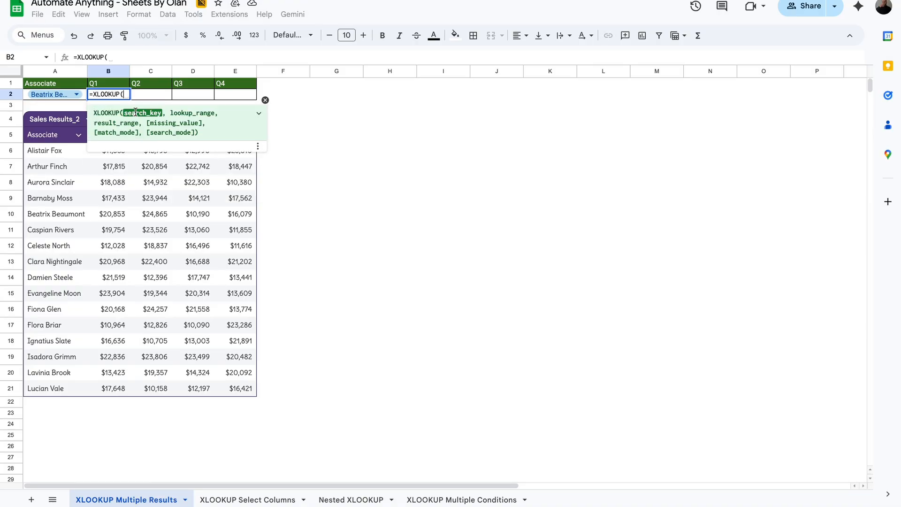
{"action": "left_click", "coordinate": [83, 96]}
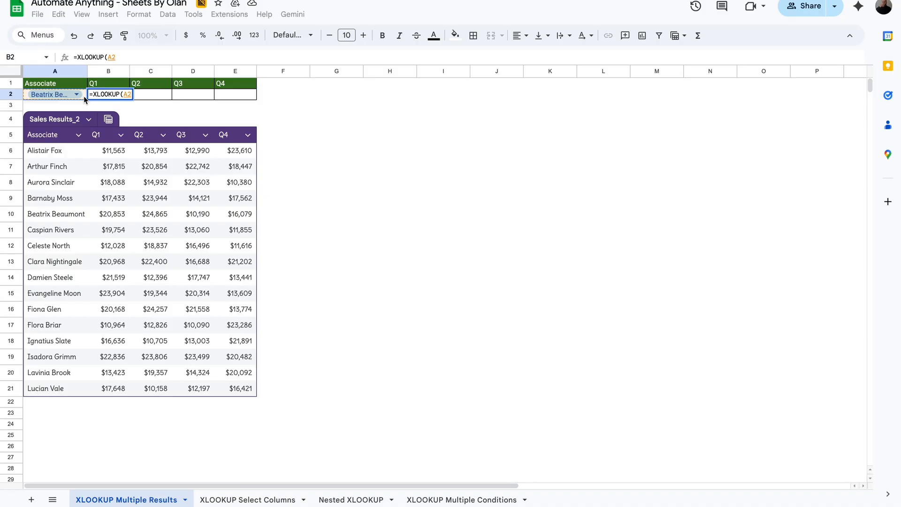
{"action": "type", "text": ","}
{"action": "left_click_drag", "start_coordinate": [61, 150], "coordinate": [234, 151]}
{"action": "type", "text": ","}
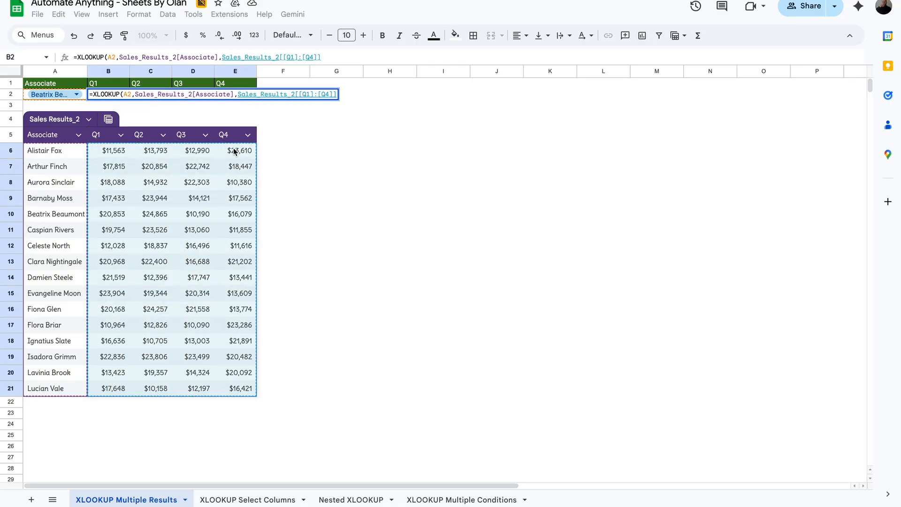
{"action": "key", "text": "Return"}
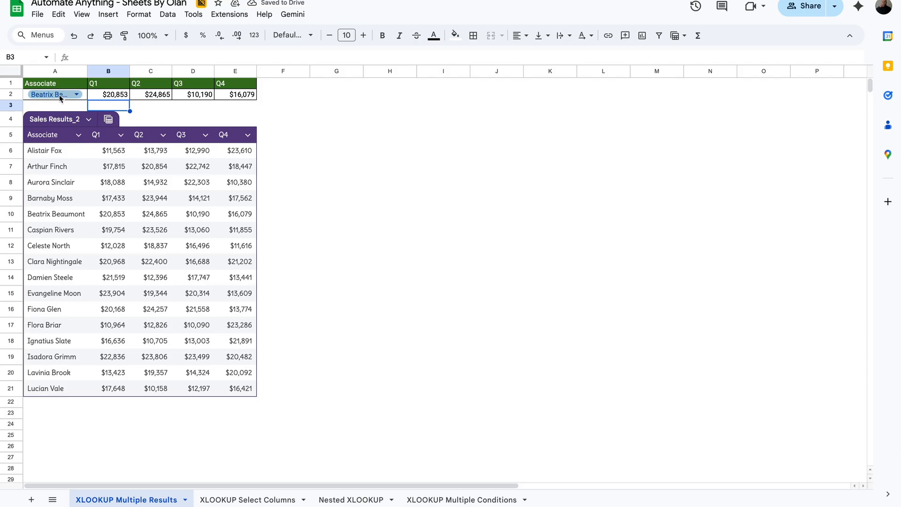
Change the associate in A2 to the one from row 9 and compare the returned quarters with that table row.
{"action": "left_click", "coordinate": [93, 246]}
{"action": "left_click", "coordinate": [76, 95]}
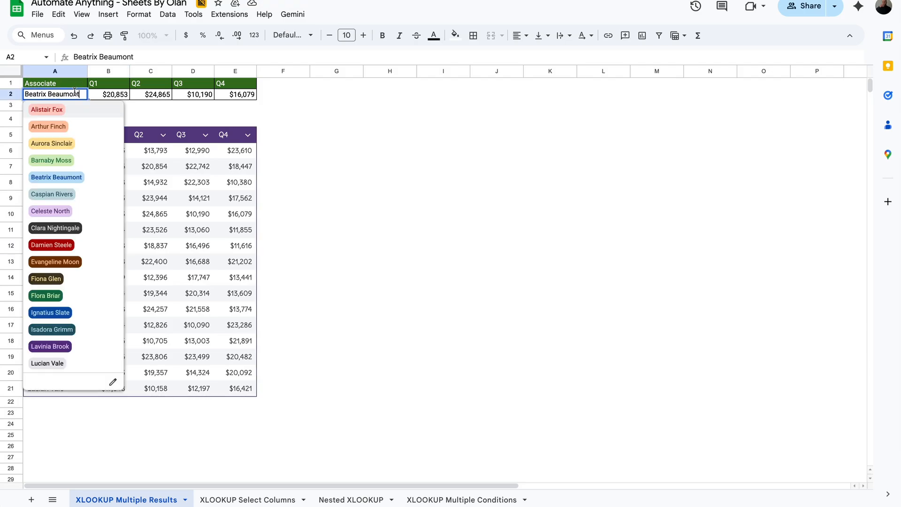
{"action": "left_click", "coordinate": [51, 161]}
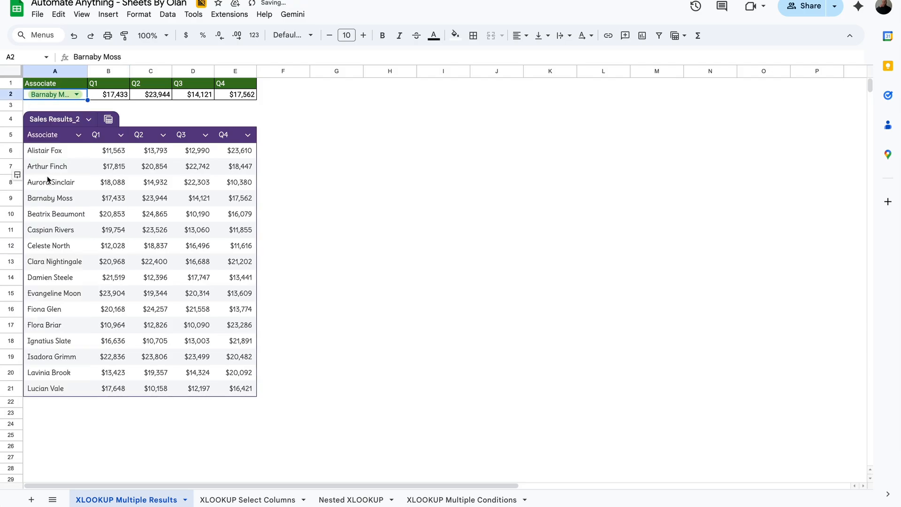
{"action": "left_click", "coordinate": [104, 199]}
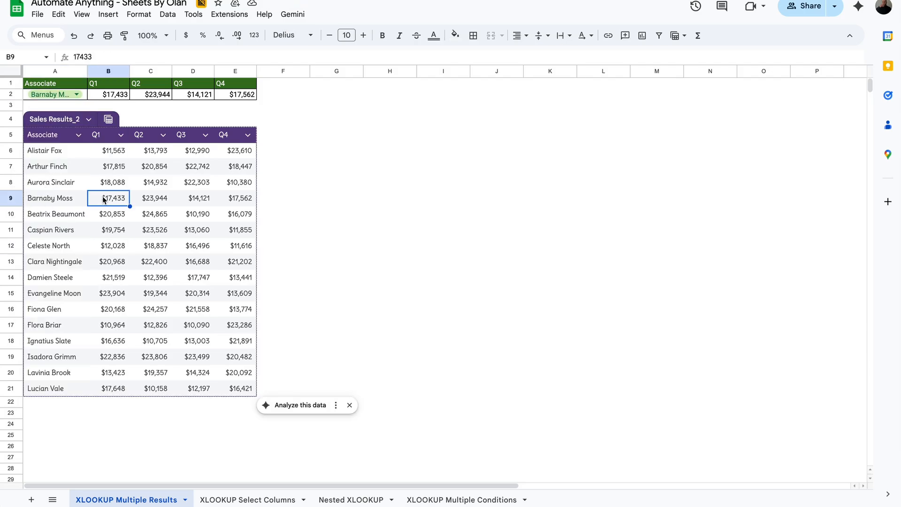
{"action": "left_click", "coordinate": [239, 202]}
On the XLOOKUP Select Columns sheet, replace B2's formula with an XLOOKUP using A2 as search key and Sales_Results_3[Associate] as lookup range.
{"action": "left_click", "coordinate": [248, 499]}
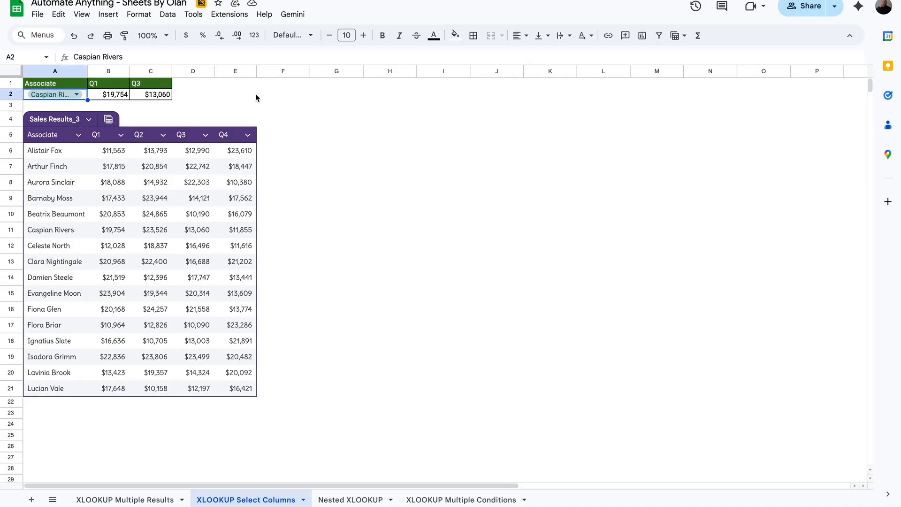
{"action": "left_click", "coordinate": [119, 96]}
{"action": "key", "text": "Delete"}
{"action": "type", "text": "=xlook"}
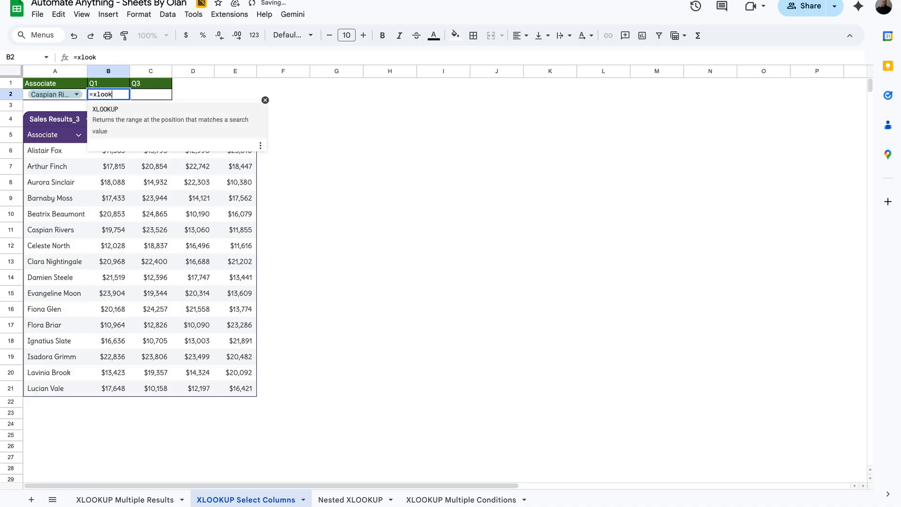
{"action": "key", "text": "Tab"}
{"action": "left_click", "coordinate": [86, 96]}
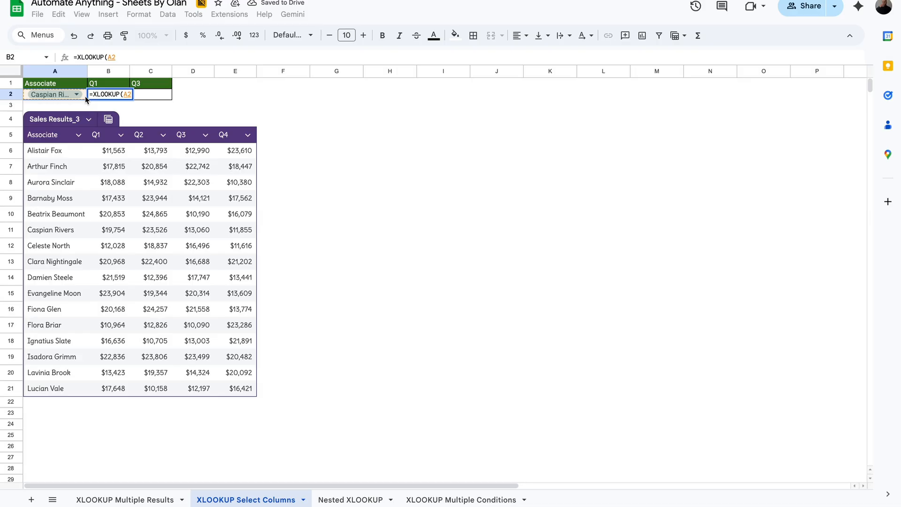
{"action": "type", "text": ","}
{"action": "left_click_drag", "start_coordinate": [60, 151], "coordinate": [61, 392]}
{"action": "type", "text": ","}
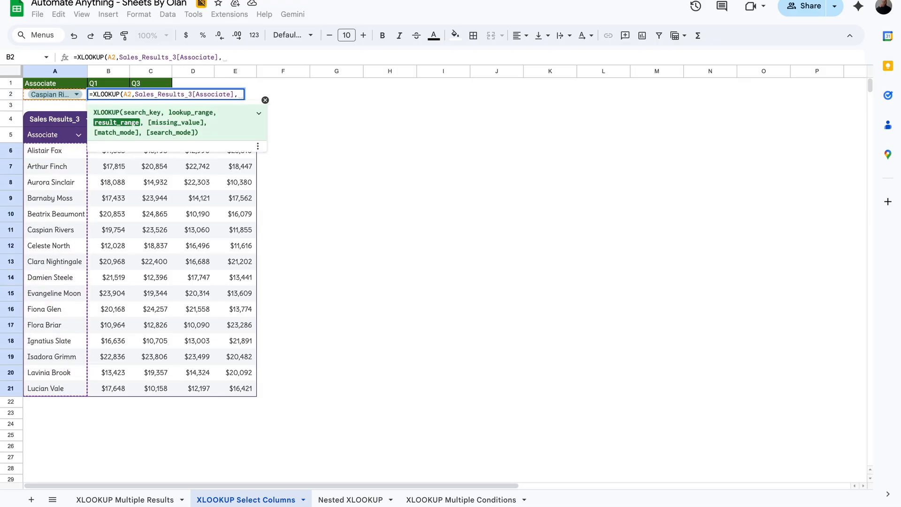
Complete the XLOOKUP in B2 with CHOOSECOLS(Sales_Results_3[[Q1]:[Q4]],1,3) as its result range.
{"action": "type", "text": "CHOOSECOLS"}
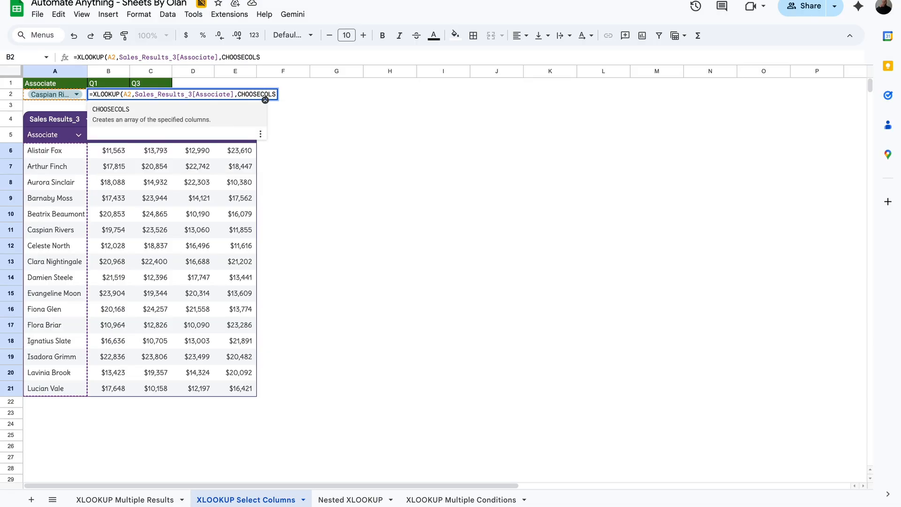
{"action": "type", "text": "("}
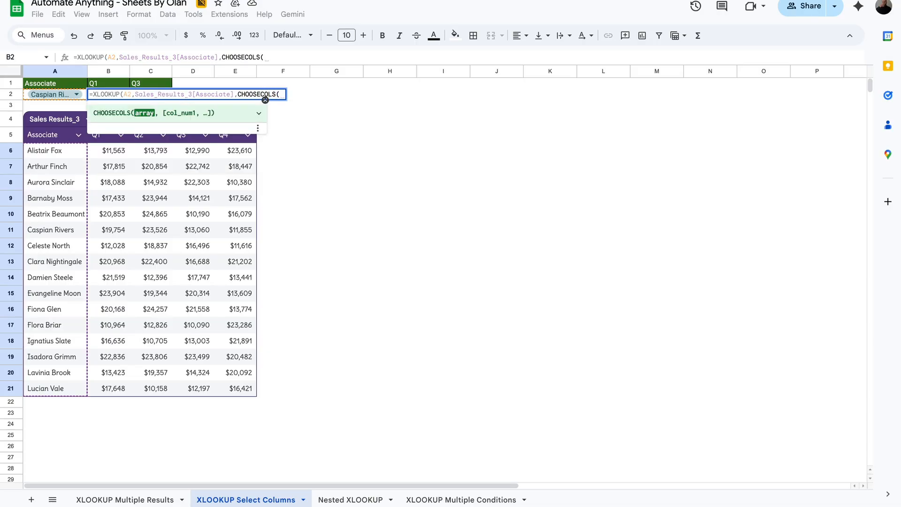
{"action": "left_click_drag", "start_coordinate": [107, 389], "coordinate": [248, 154]}
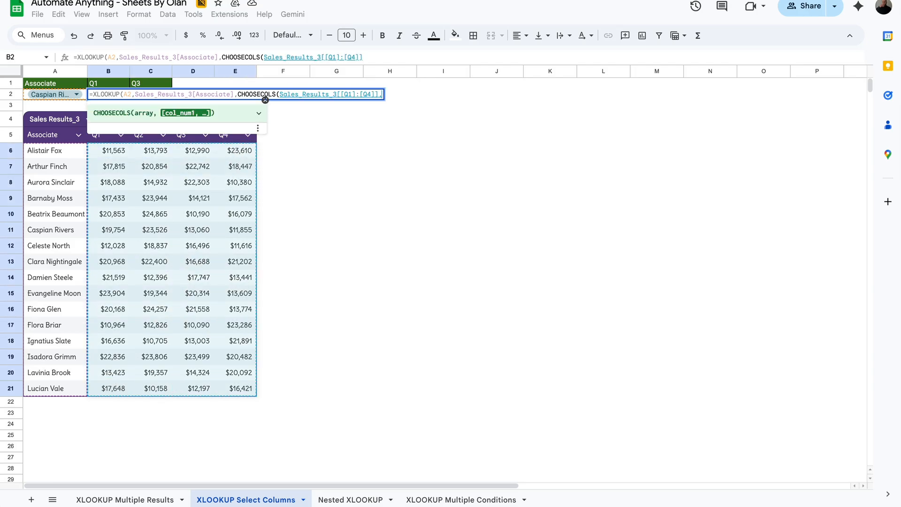
{"action": "type", "text": ","}
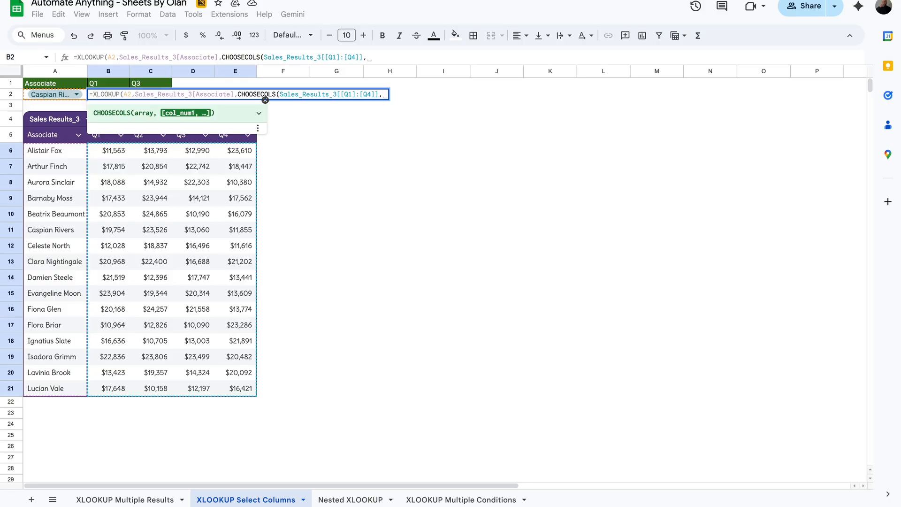
{"action": "type", "text": "1,3"}
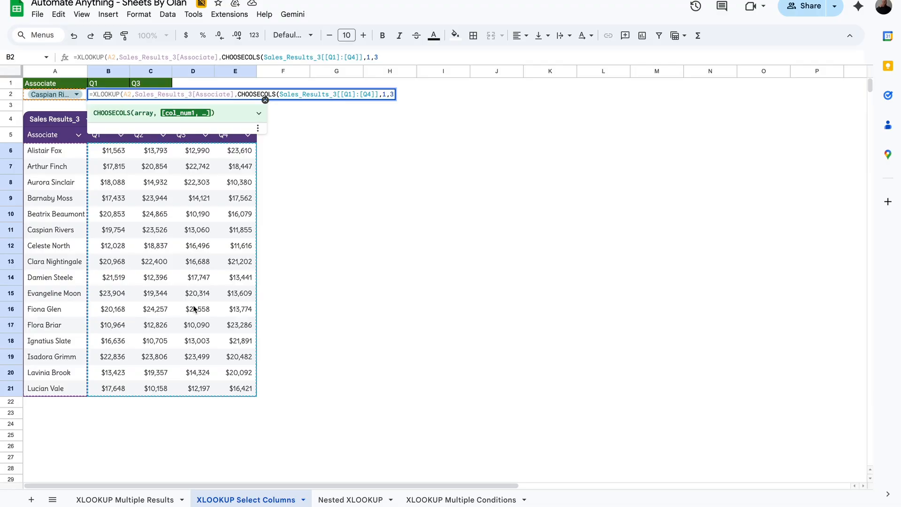
{"action": "type", "text": ")"}
{"action": "key", "text": "Return"}
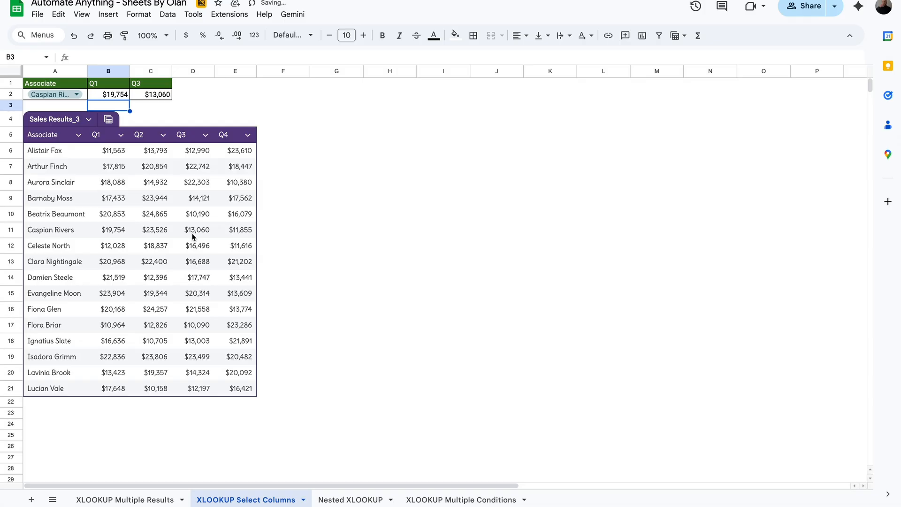
Compare the returned Q1 and Q3 values in B2 and C2 with the associate's figures in table row 11.
{"action": "left_click", "coordinate": [118, 97]}
{"action": "left_click", "coordinate": [164, 97]}
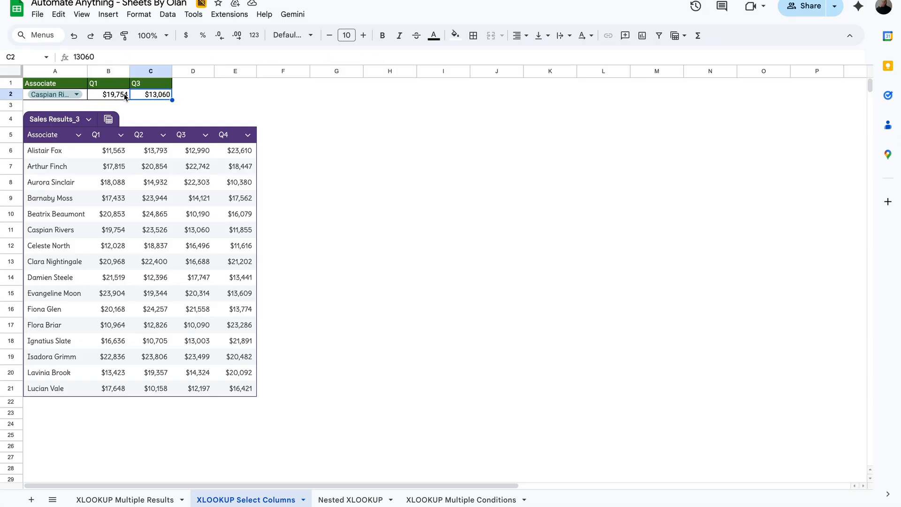
{"action": "left_click", "coordinate": [125, 231]}
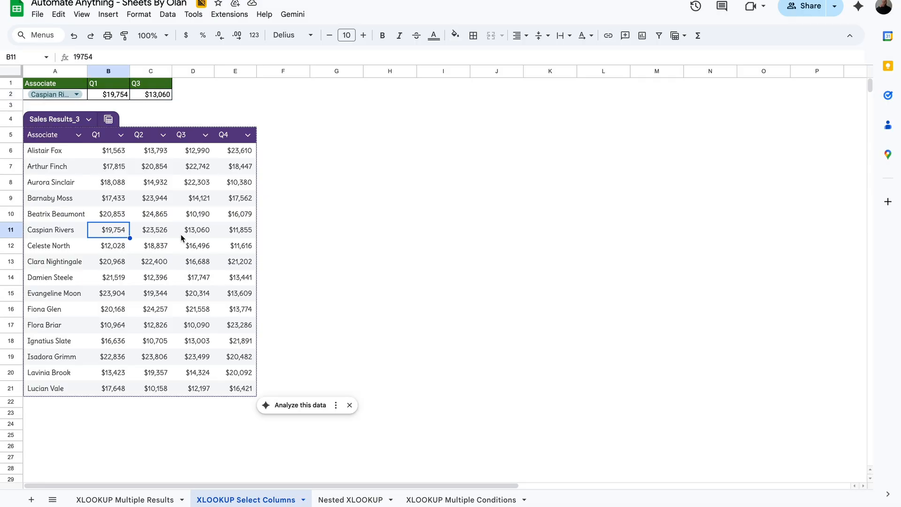
{"action": "left_click", "coordinate": [203, 236]}
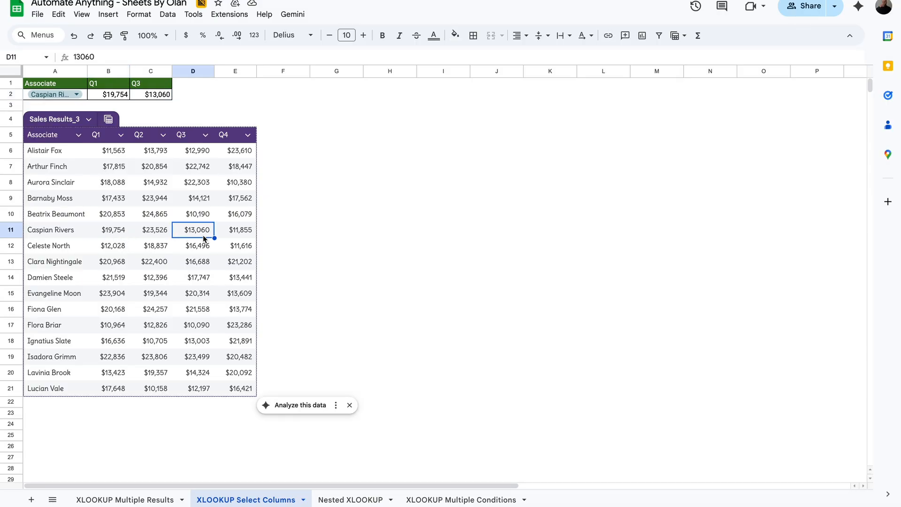
Change the associate in A2 to the one from row 14 and compare the returned Q1 and Q3 values with that row.
{"action": "left_click", "coordinate": [73, 95]}
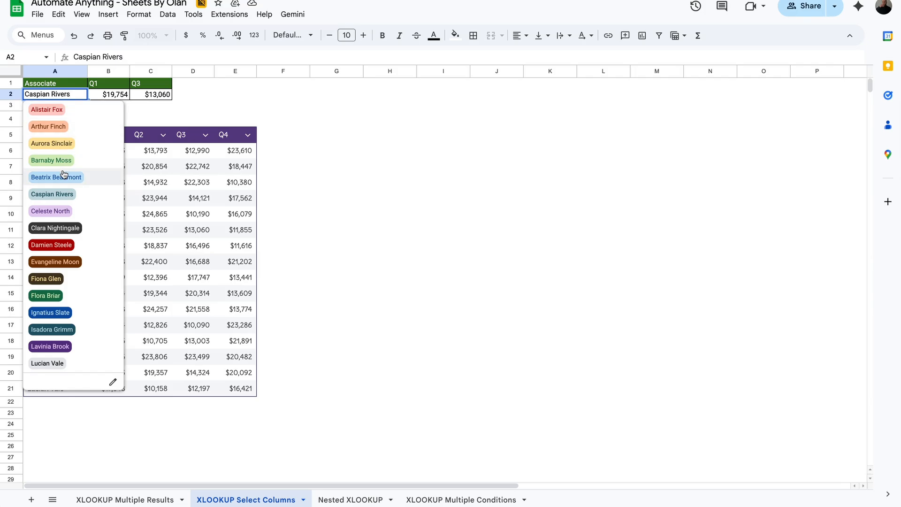
{"action": "left_click", "coordinate": [65, 246]}
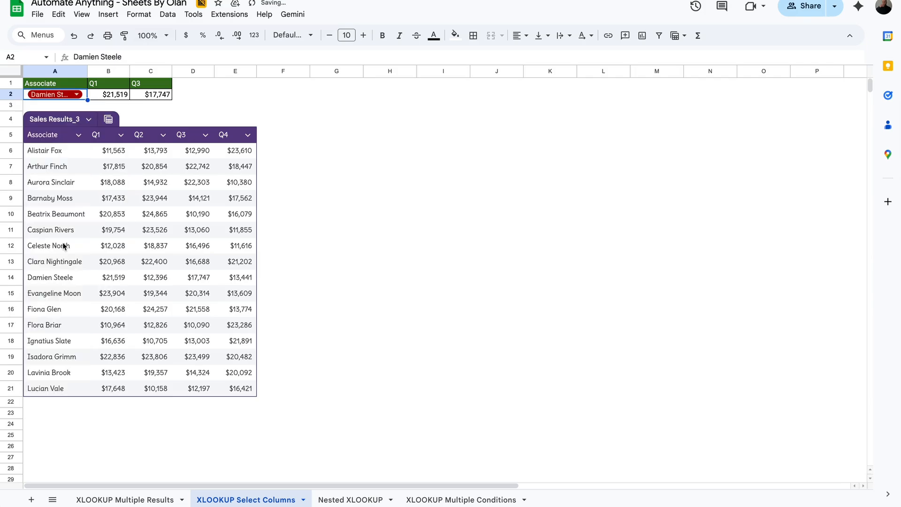
{"action": "left_click", "coordinate": [117, 279]}
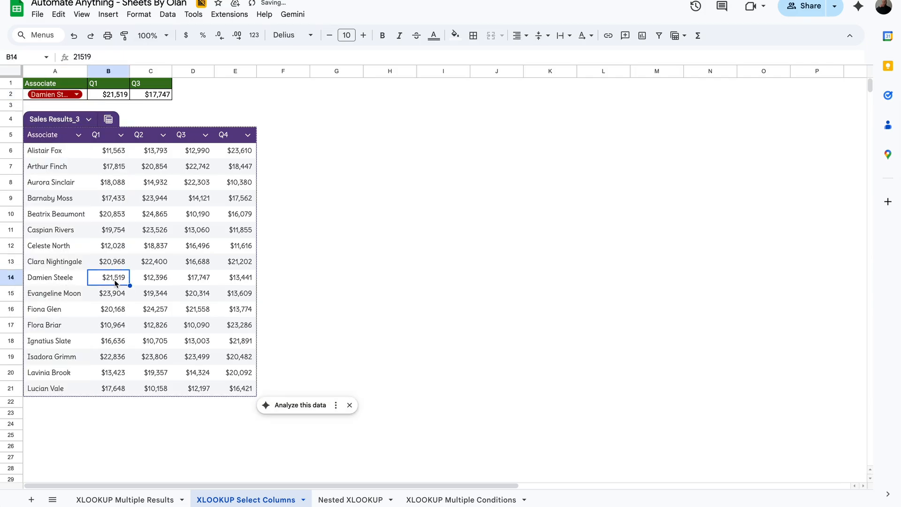
{"action": "left_click", "coordinate": [191, 283]}
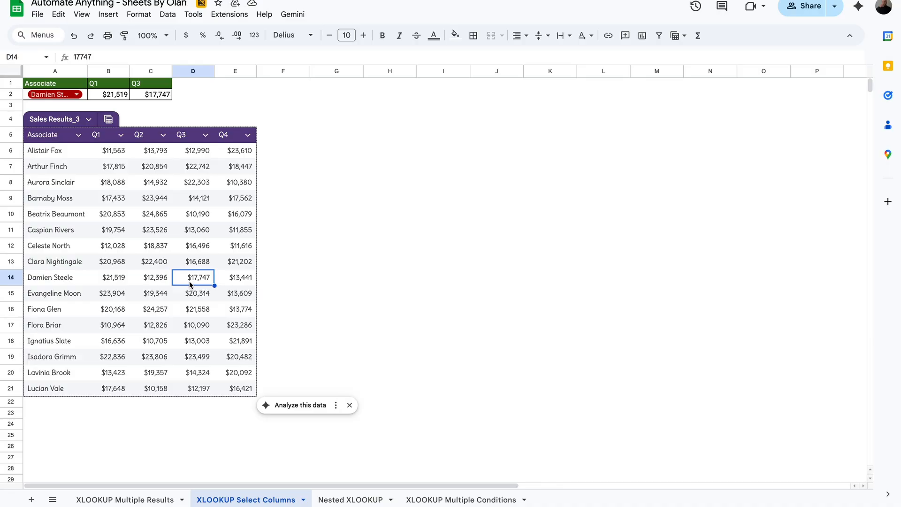
On the Nested XLOOKUP sheet, replace B2's formula with an XLOOKUP using A1 as search key and Sales_Results[Associate] as lookup range.
{"action": "left_click", "coordinate": [345, 499]}
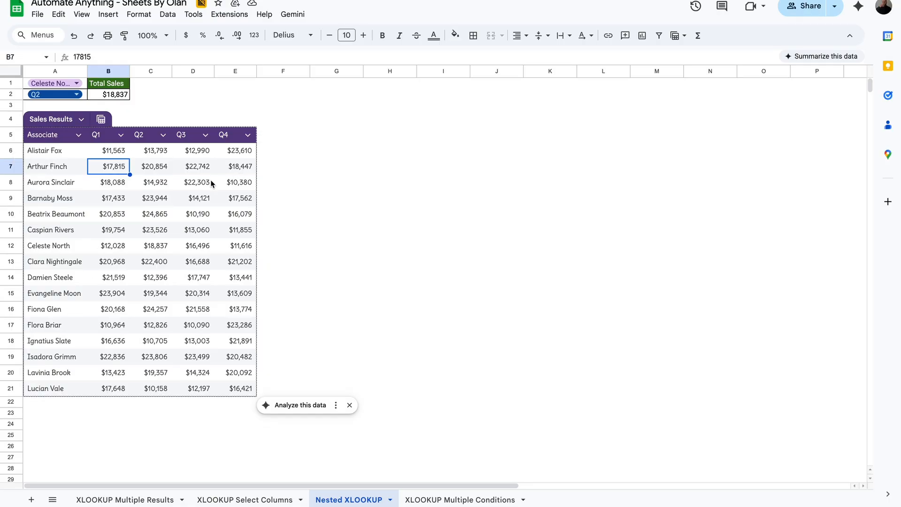
{"action": "left_click", "coordinate": [205, 217]}
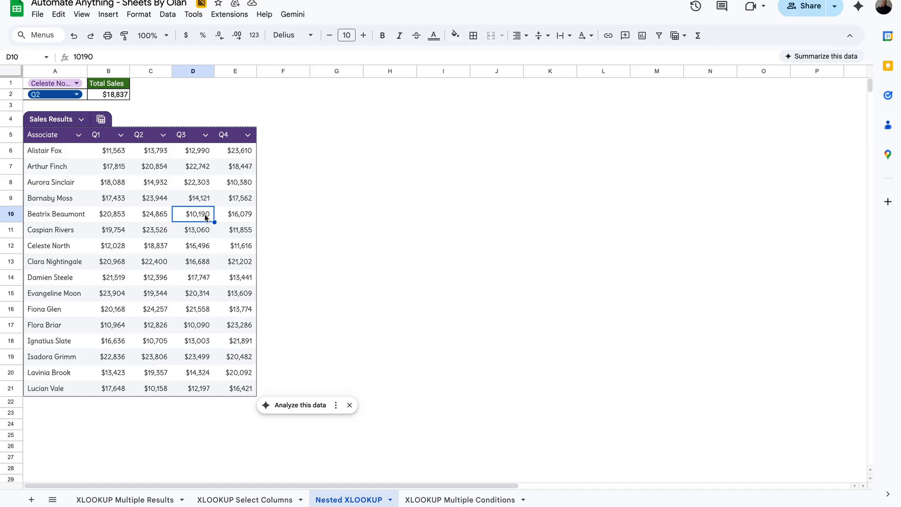
{"action": "left_click", "coordinate": [108, 94]}
{"action": "type", "text": "=xlookup"}
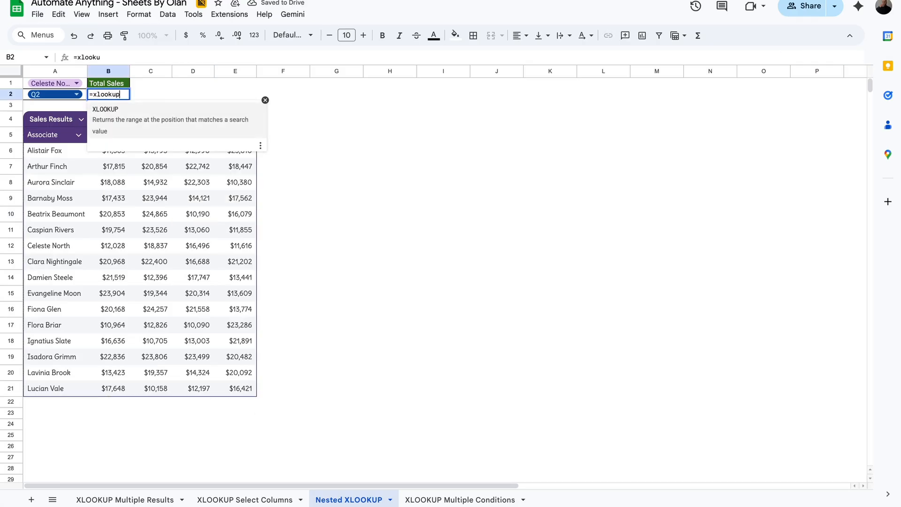
{"action": "key", "text": "Tab"}
{"action": "left_click", "coordinate": [84, 83]}
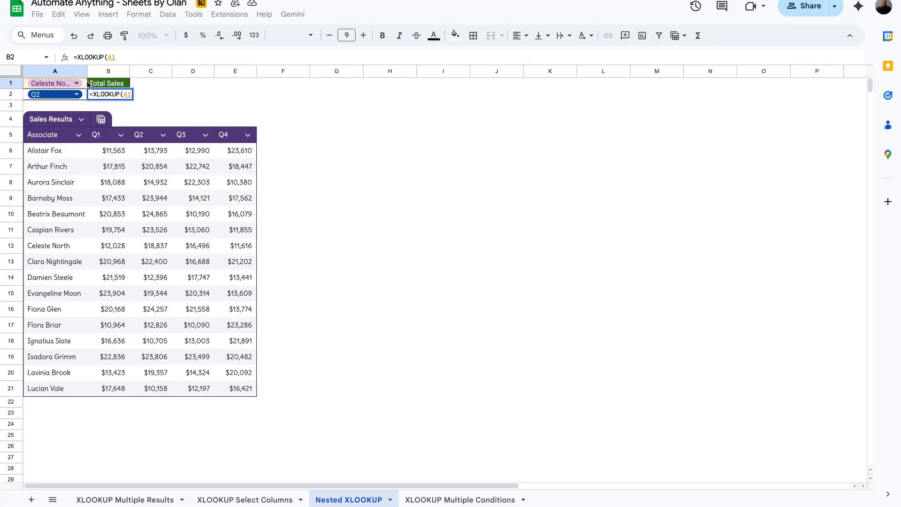
{"action": "type", "text": ","}
{"action": "left_click", "coordinate": [74, 151]}
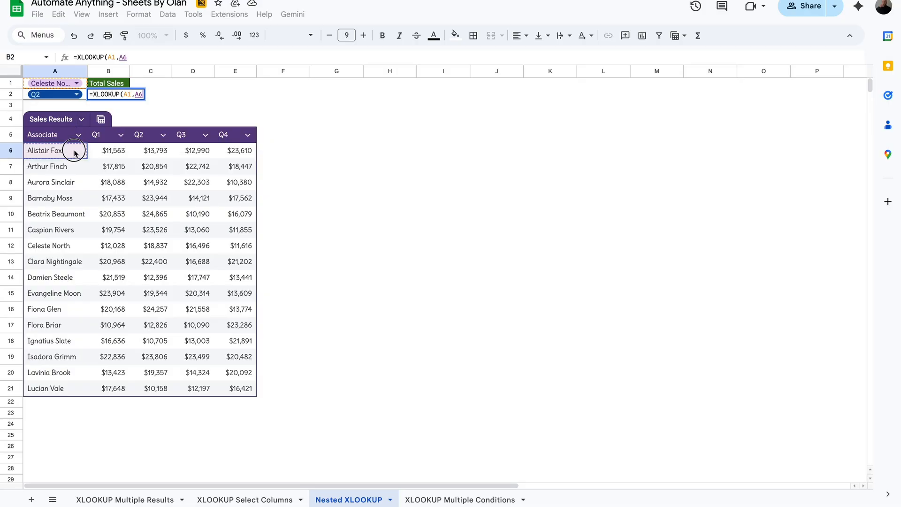
{"action": "left_click_drag", "start_coordinate": [74, 152], "coordinate": [66, 393]}
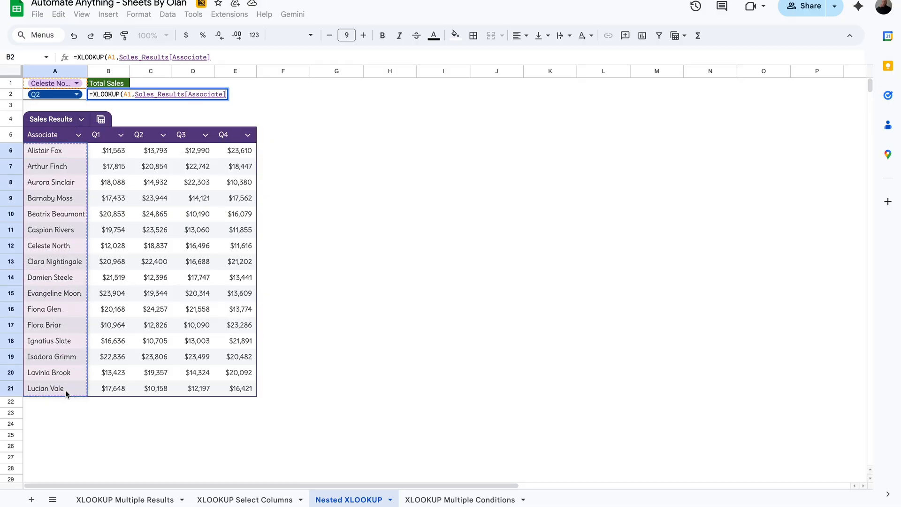
{"action": "type", "text": ","}
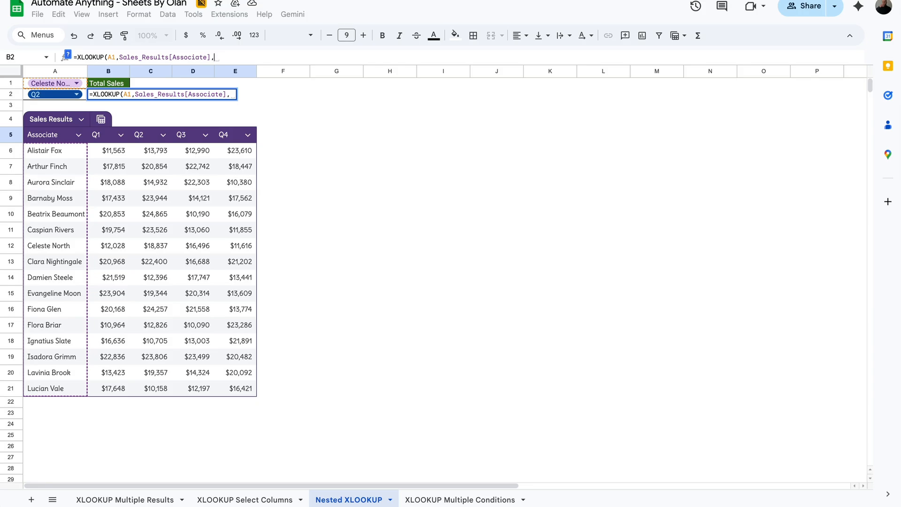
Finish B2's formula with a nested XLOOKUP(A2,Sales_Results[[#HEADERS],[Q1]:[Q4]],Sales_Results[[Q1]:[Q4]]) as the result range.
{"action": "type", "text": "XLOOKUP("}
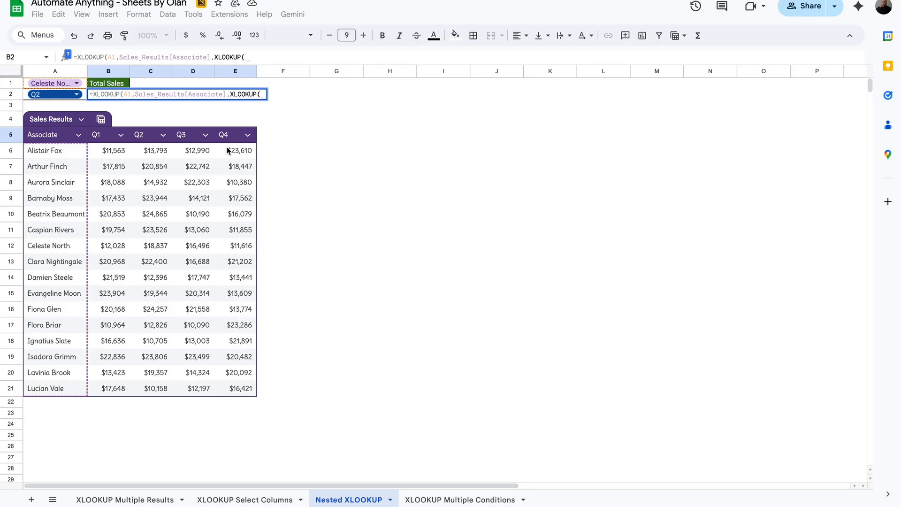
{"action": "left_click", "coordinate": [83, 93]}
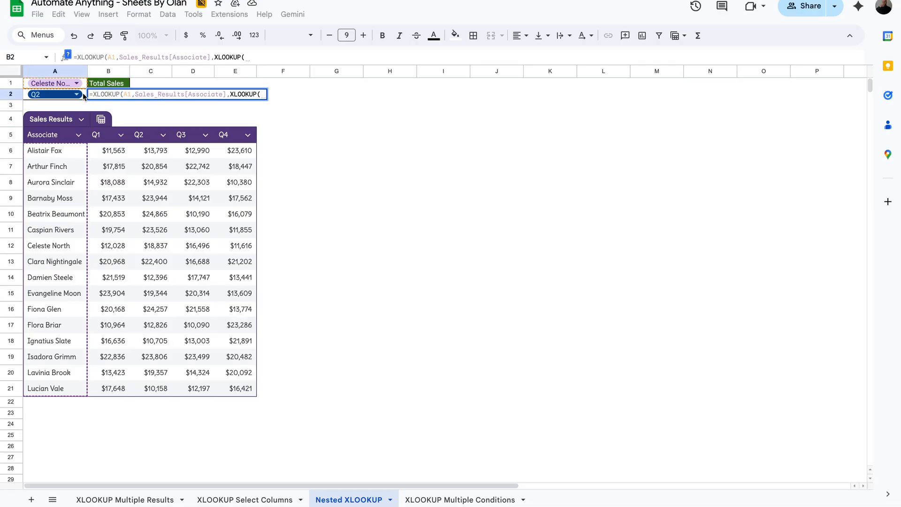
{"action": "type", "text": ","}
{"action": "left_click_drag", "start_coordinate": [100, 137], "coordinate": [229, 136]}
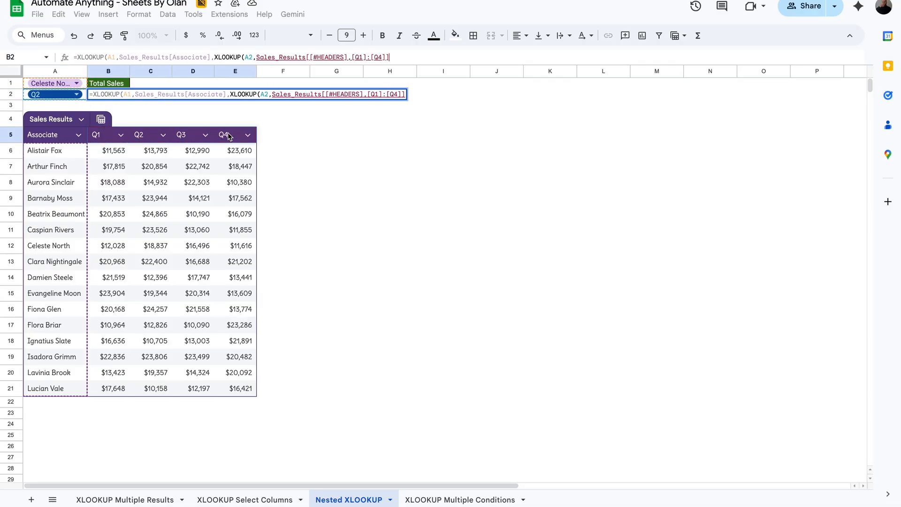
{"action": "type", "text": ","}
{"action": "left_click_drag", "start_coordinate": [112, 151], "coordinate": [229, 392]}
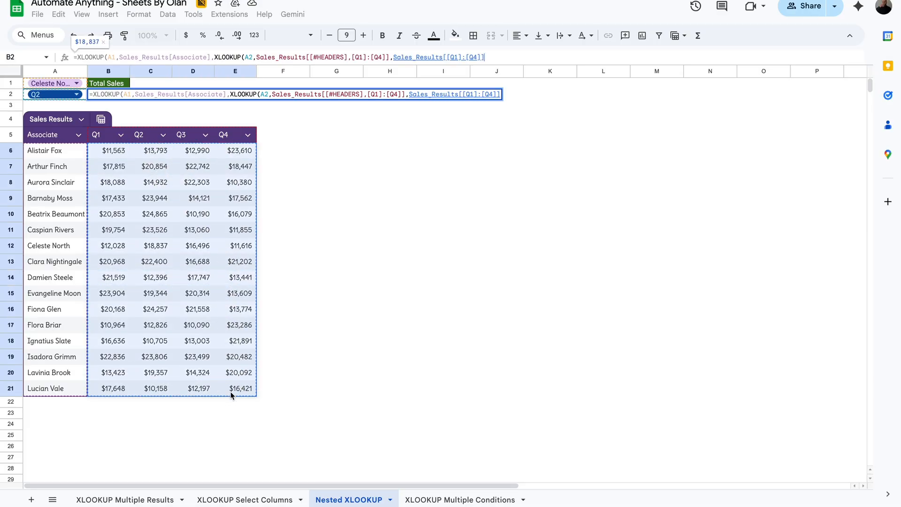
{"action": "key", "text": "Return"}
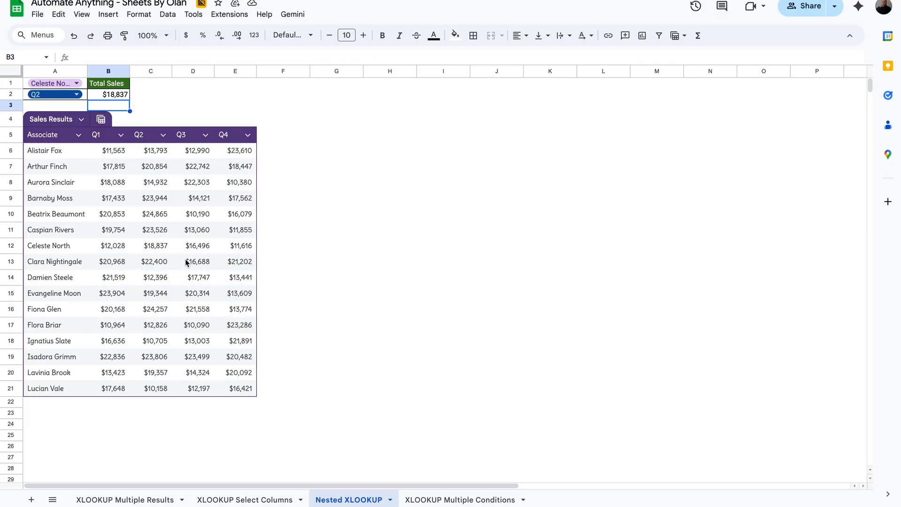
Set A1 to the associate from row 18 and A2 to Q1, and compare Total Sales with the matching table cell.
{"action": "left_click", "coordinate": [76, 83]}
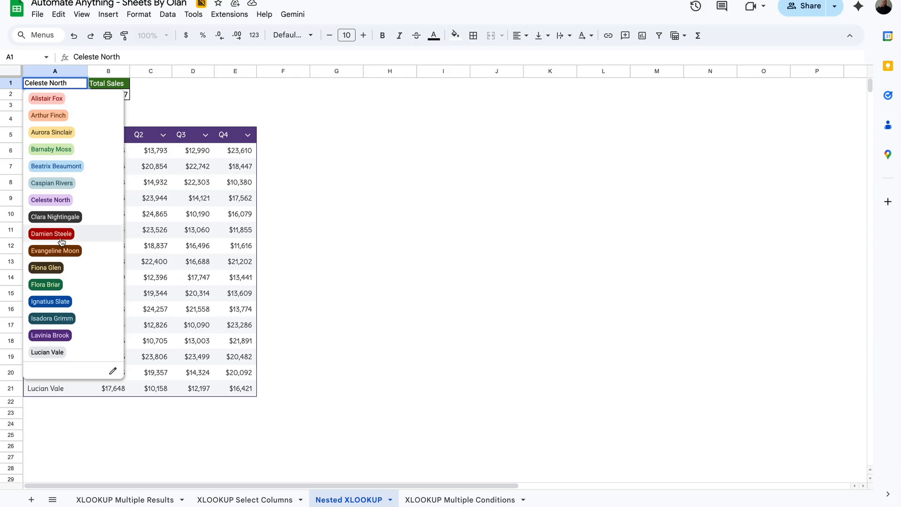
{"action": "left_click", "coordinate": [58, 301]}
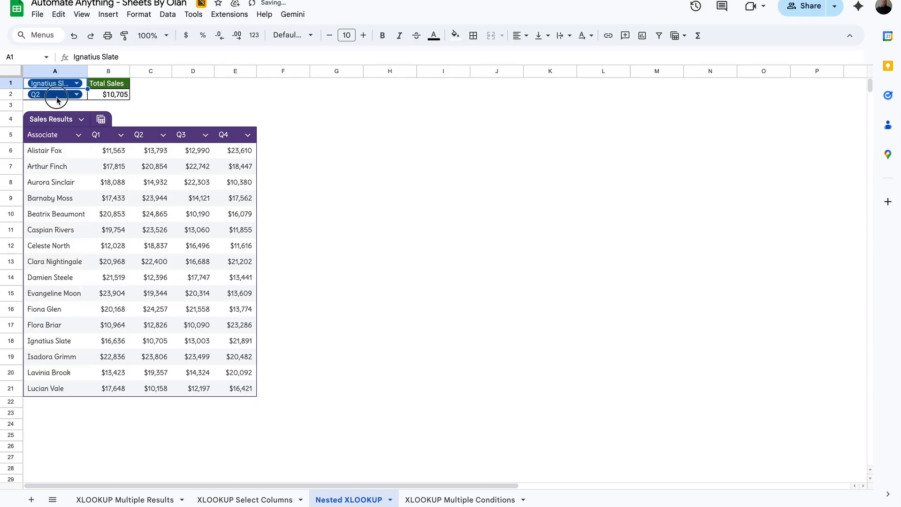
{"action": "left_click", "coordinate": [58, 99]}
{"action": "left_click", "coordinate": [56, 115]}
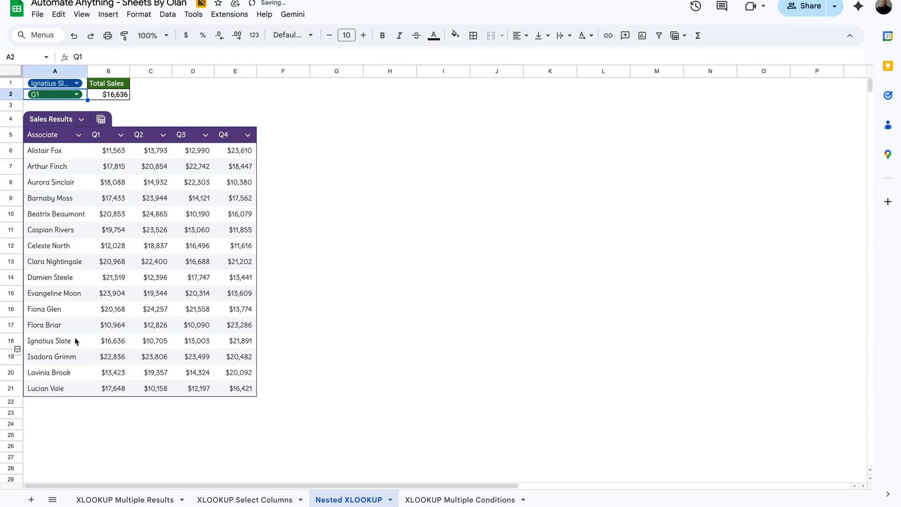
{"action": "left_click", "coordinate": [115, 344]}
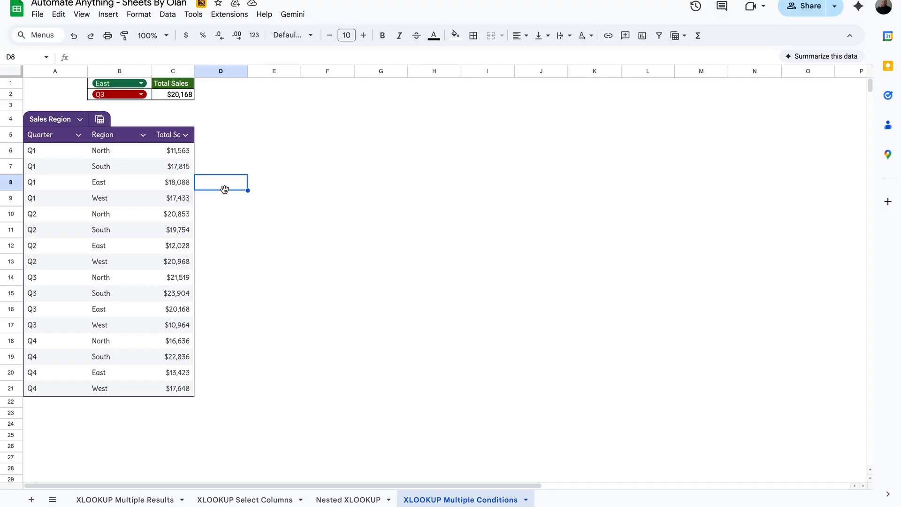
Replace C2's formula with an XLOOKUP using 1 as search key and start an ARRAYFORMULA as the lookup range.
{"action": "left_click", "coordinate": [178, 96]}
{"action": "key", "text": "Delete"}
{"action": "type", "text": "=xlookup"}
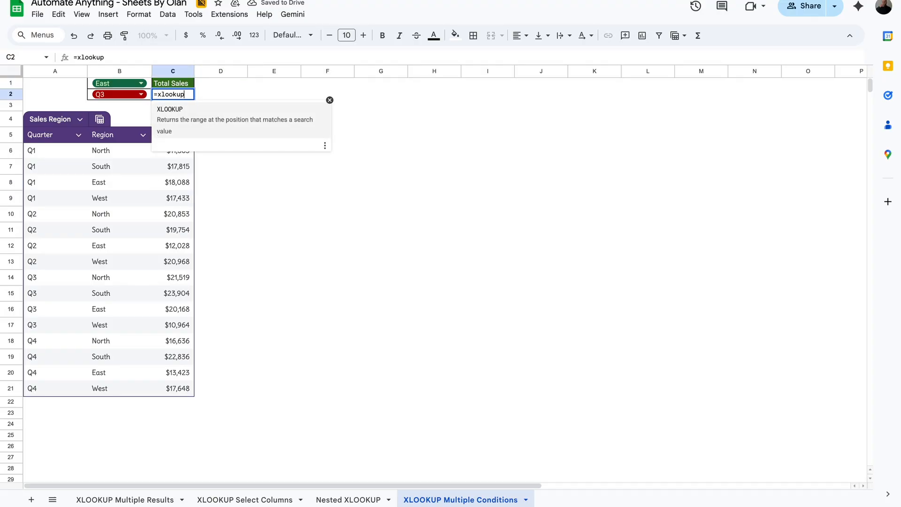
{"action": "key", "text": "Tab"}
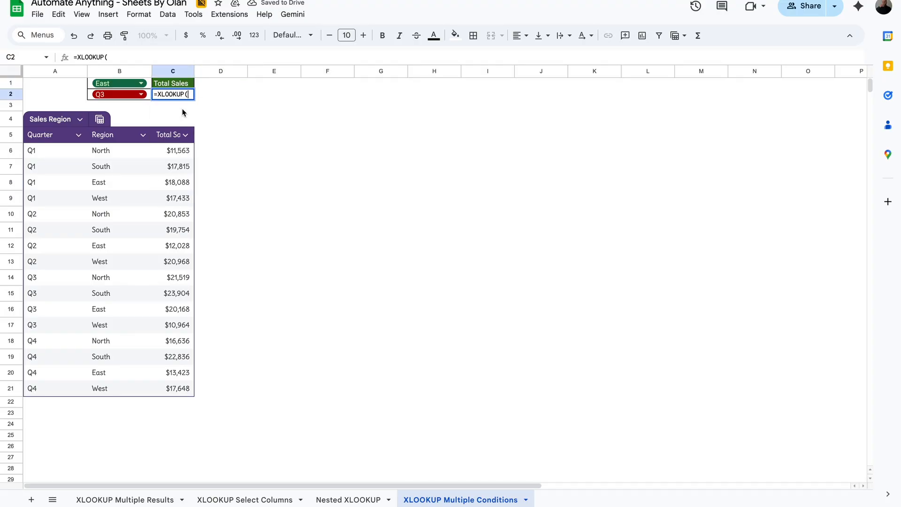
{"action": "type", "text": "1"}
{"action": "left_click", "coordinate": [148, 94]}
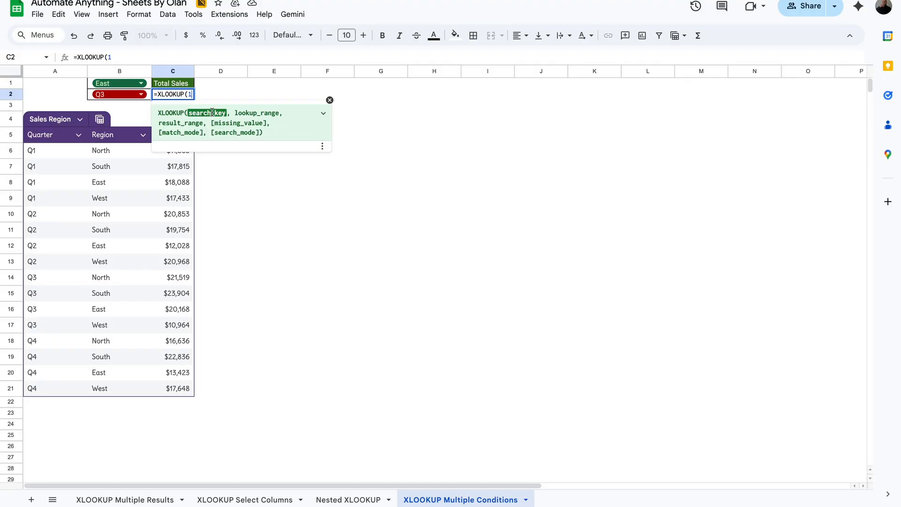
{"action": "type", "text": ","}
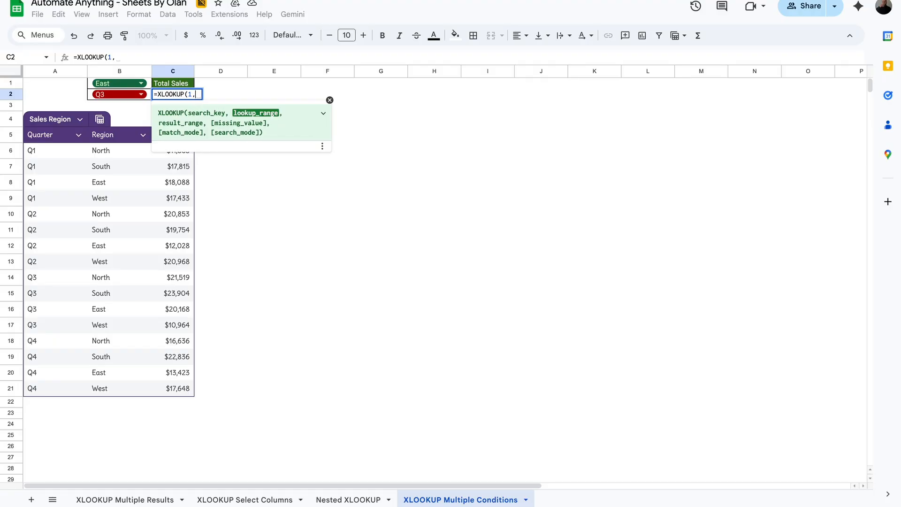
{"action": "type", "text": "ARRAYFORMU"}
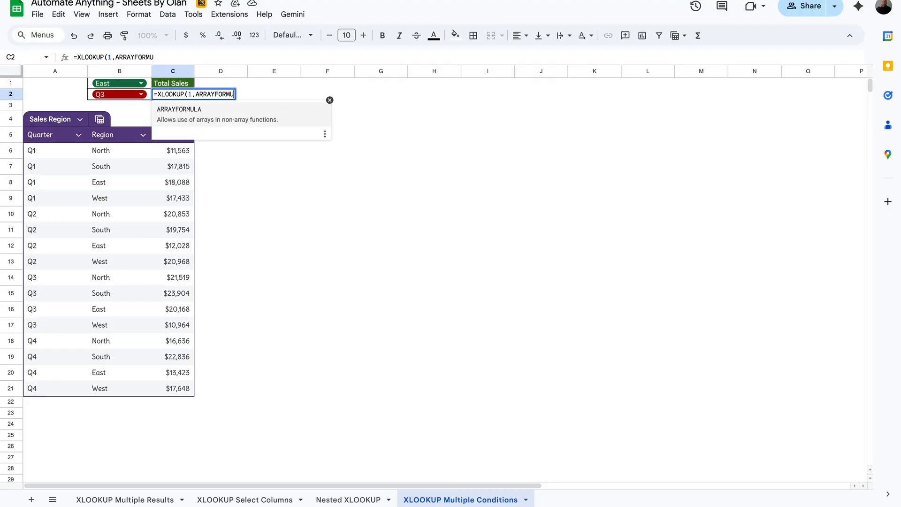
{"action": "key", "text": "Tab"}
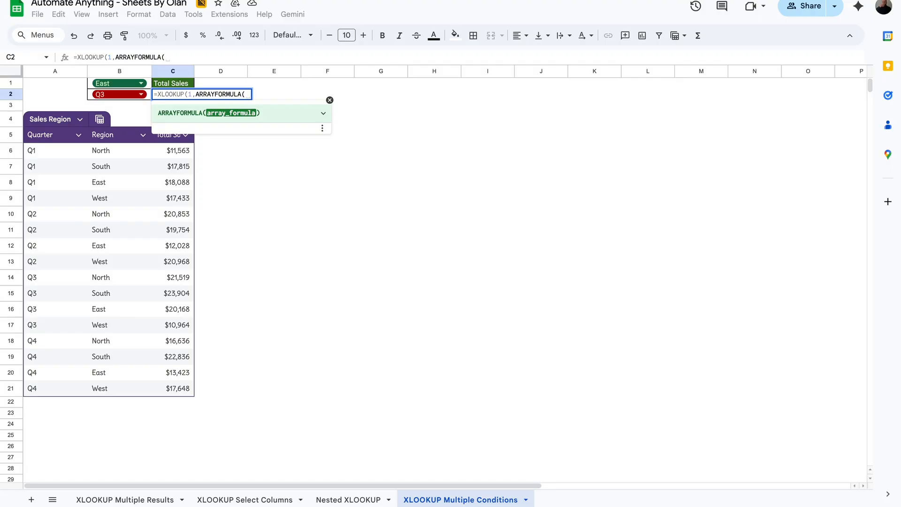
Add the first condition (Sales_Region[Quarter]=B2) inside the ARRAYFORMULA.
{"action": "left_click", "coordinate": [47, 135]}
{"action": "type", "text": "("}
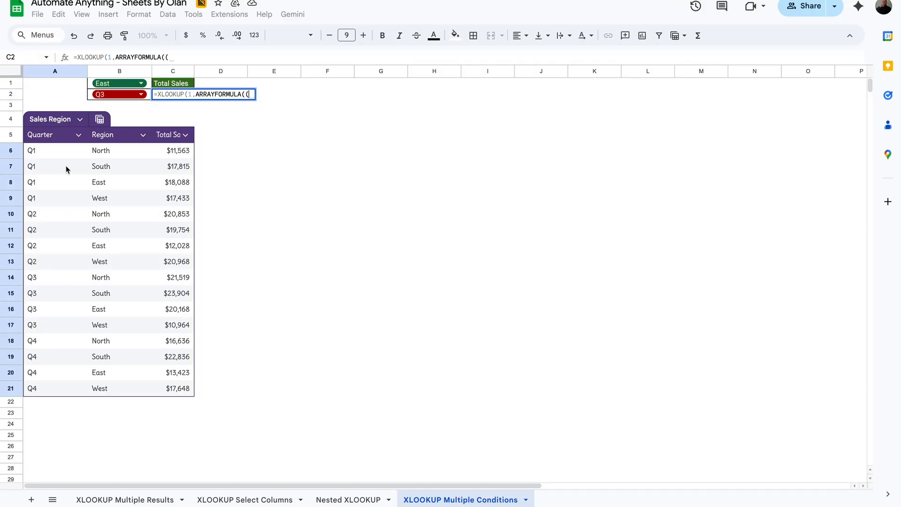
{"action": "left_click_drag", "start_coordinate": [66, 151], "coordinate": [58, 388]}
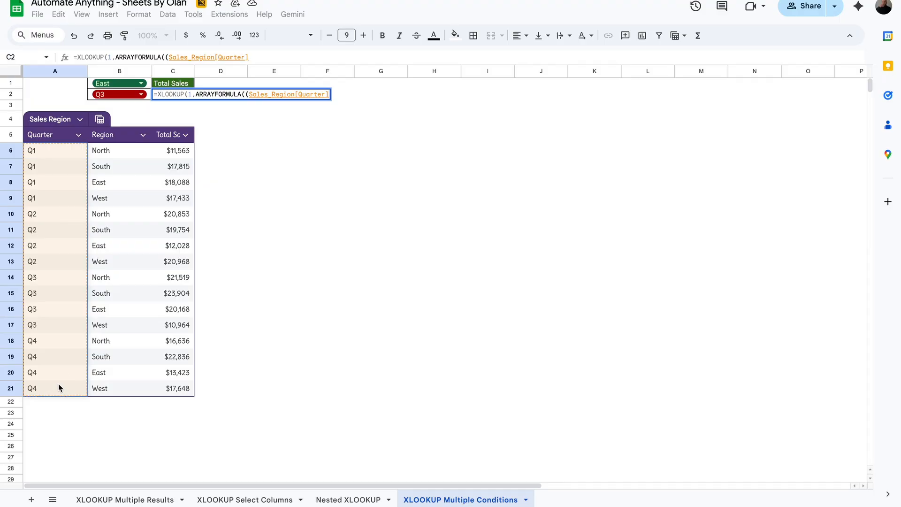
{"action": "type", "text": "="}
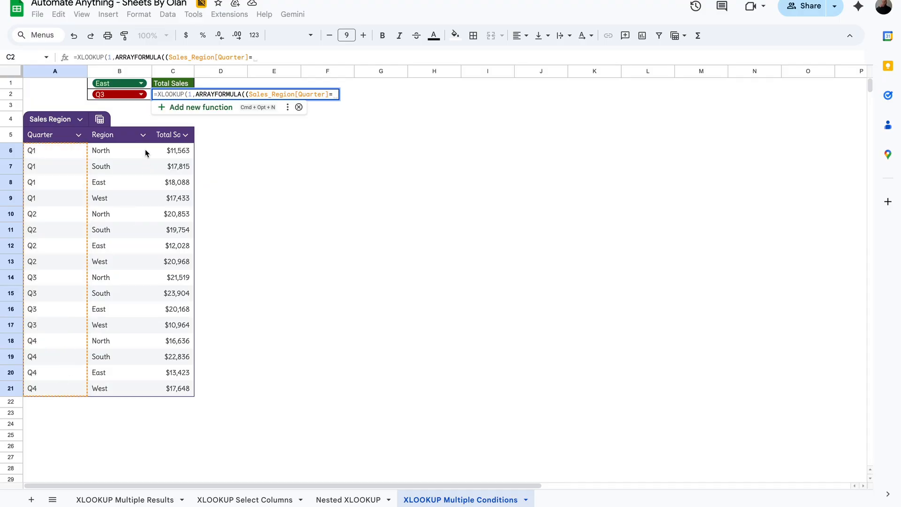
{"action": "left_click", "coordinate": [150, 97]}
{"action": "type", "text": ")"}
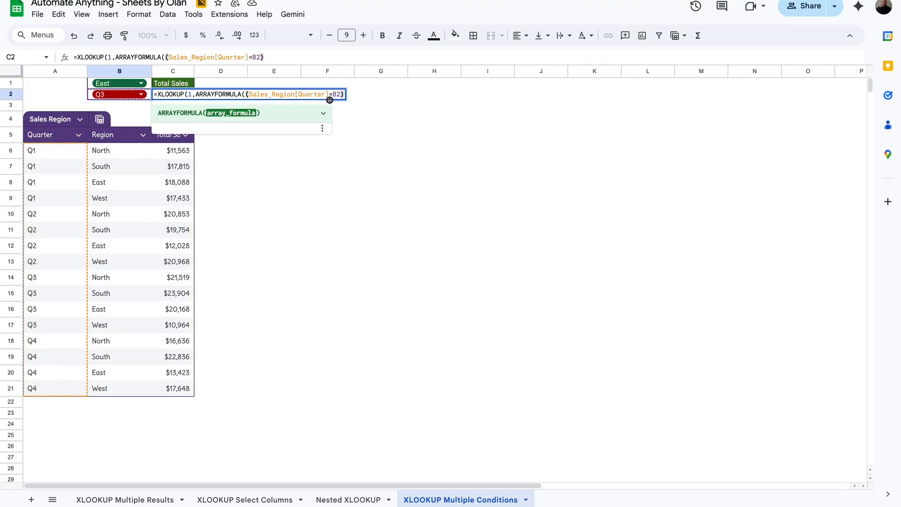
Multiply by the second condition (Sales_Region[Region]=B1) and close the ARRAYFORMULA.
{"action": "type", "text": "*("}
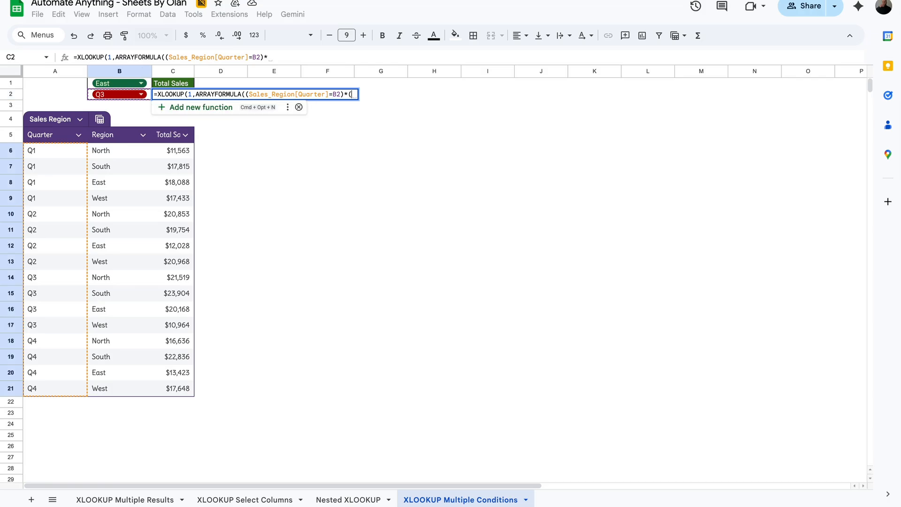
{"action": "left_click_drag", "start_coordinate": [129, 154], "coordinate": [113, 392]}
{"action": "type", "text": "="}
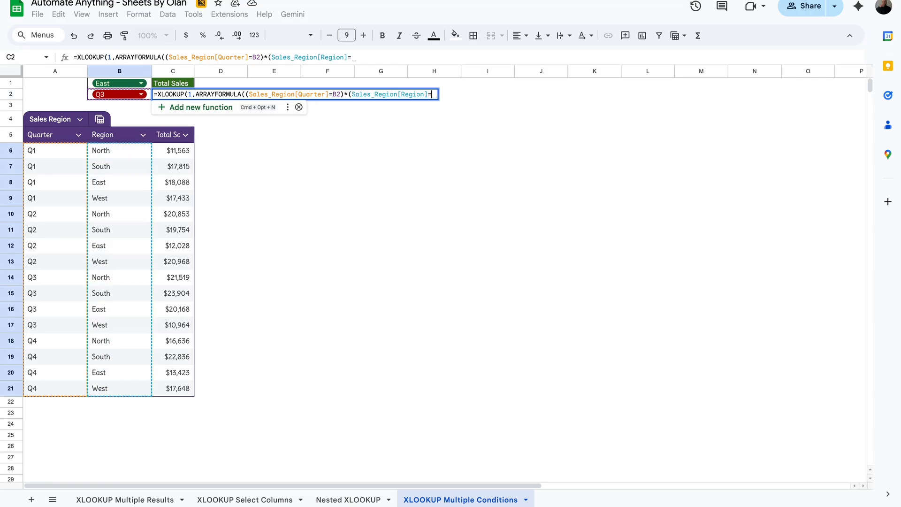
{"action": "left_click", "coordinate": [150, 85]}
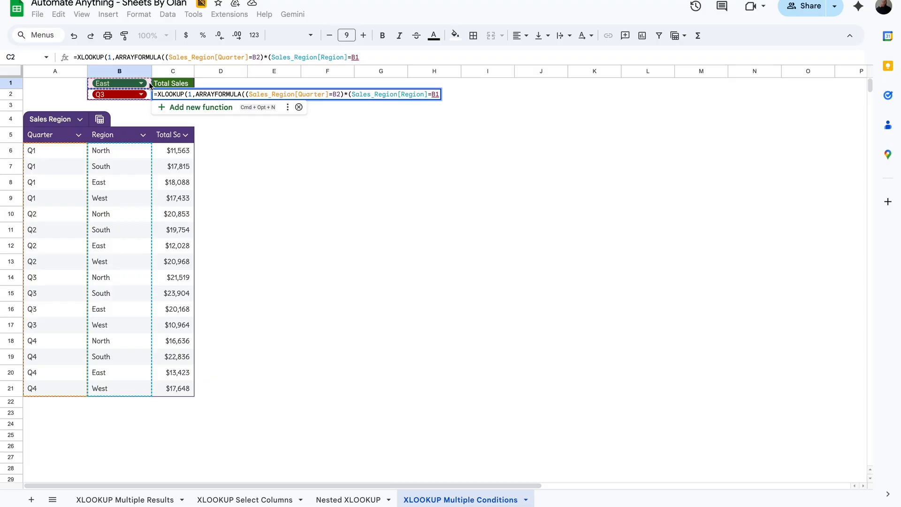
{"action": "type", "text": "))"}
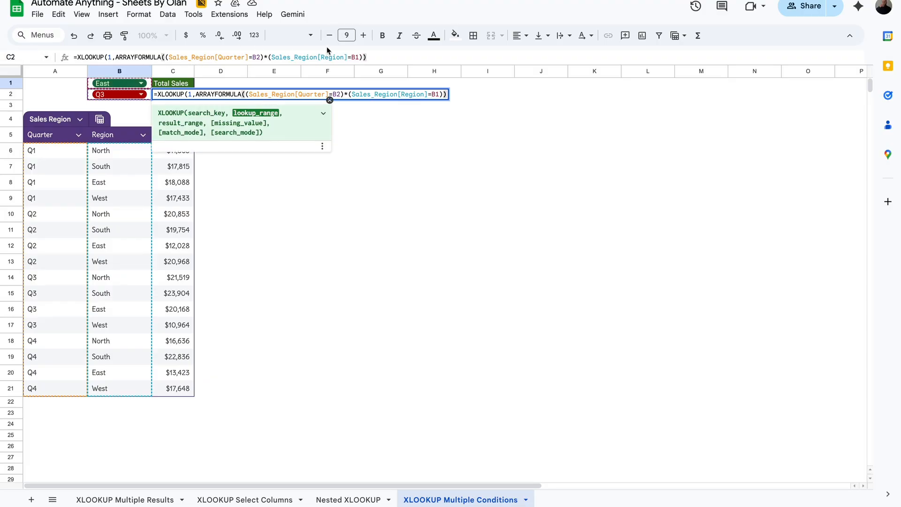
Finish C2's formula with Sales_Region[Total Sales] as the result range.
{"action": "type", "text": ","}
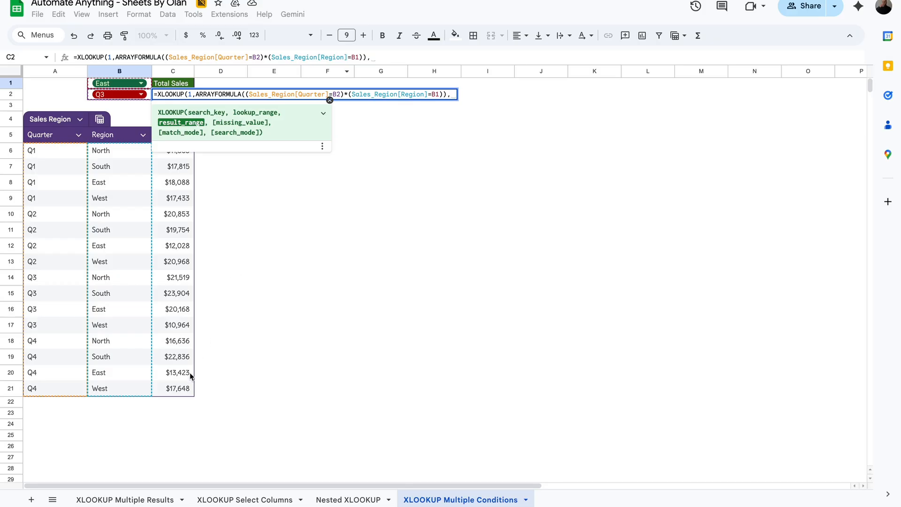
{"action": "left_click_drag", "start_coordinate": [185, 385], "coordinate": [181, 152]}
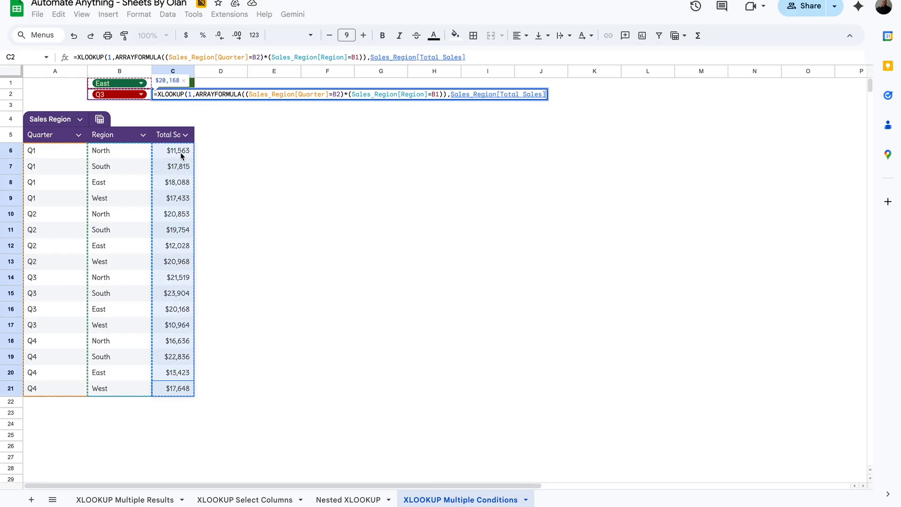
{"action": "key", "text": "Return"}
{"action": "left_click", "coordinate": [178, 95]}
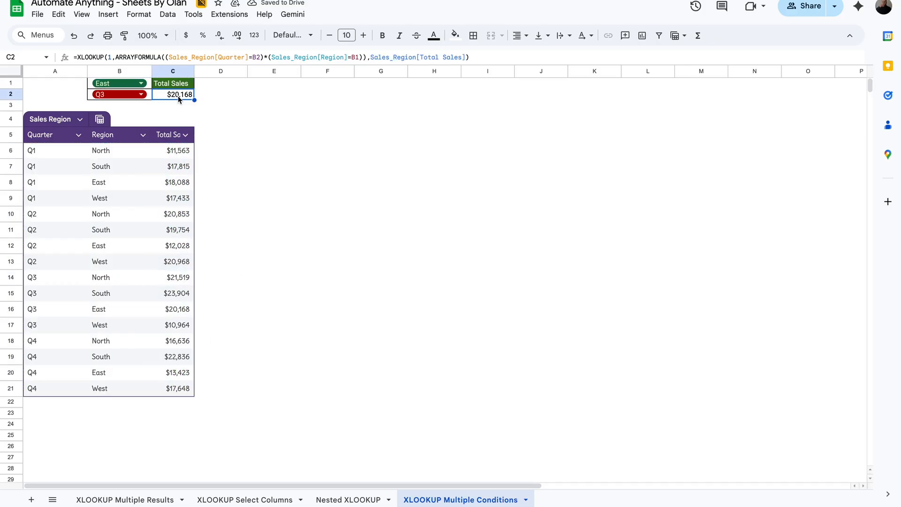
Set B1 to West and B2 to Q2, and compare the returned Total Sales with the matching table row.
{"action": "left_click", "coordinate": [140, 83]}
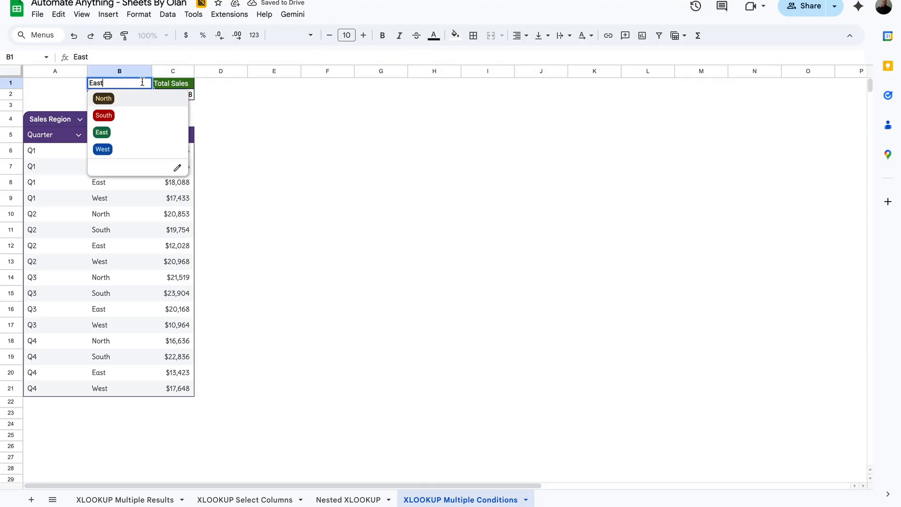
{"action": "left_click", "coordinate": [109, 150]}
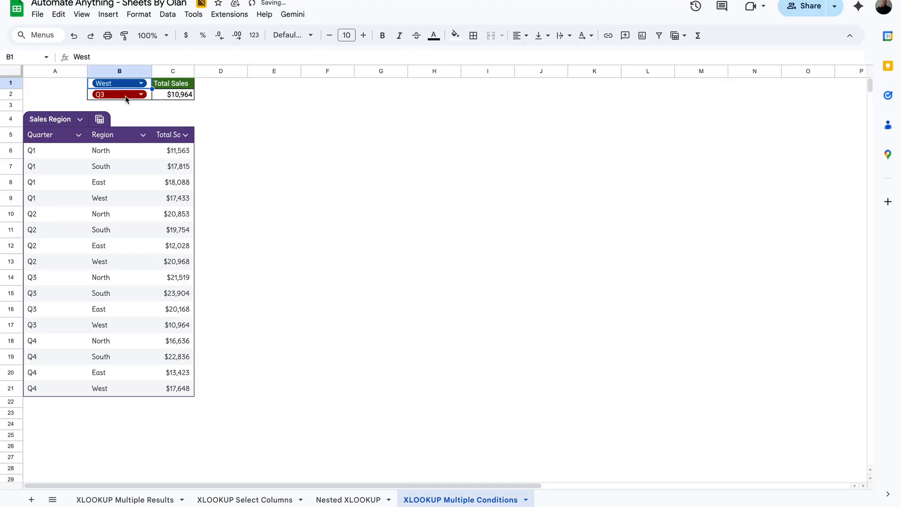
{"action": "left_click", "coordinate": [128, 95]}
{"action": "left_click", "coordinate": [99, 126]}
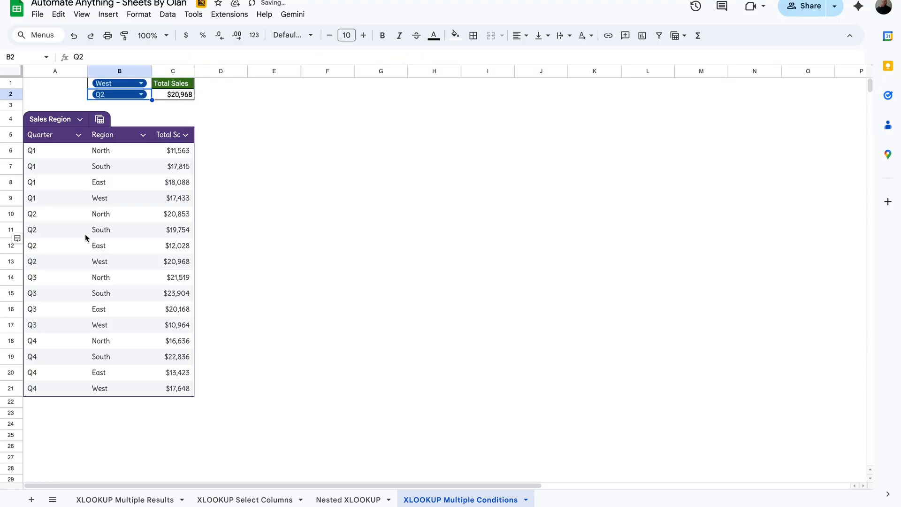
{"action": "left_click", "coordinate": [184, 263]}
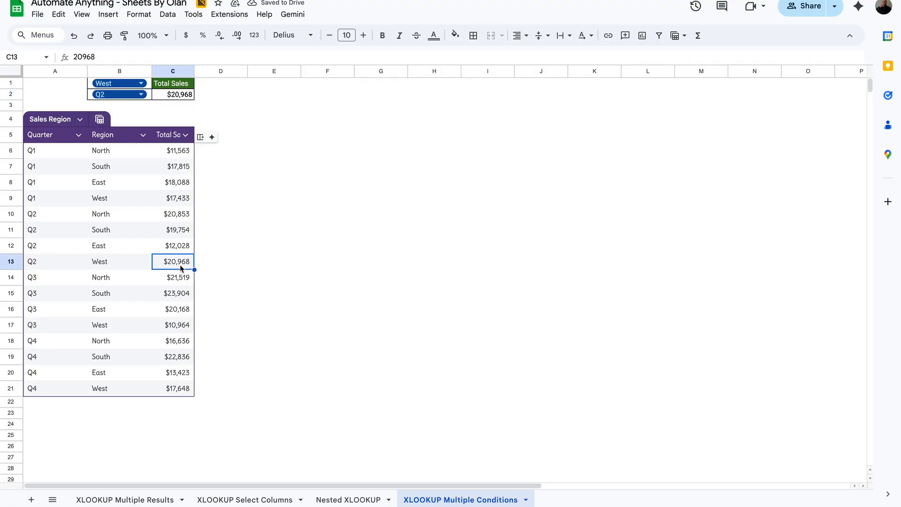
{"action": "left_click", "coordinate": [212, 266]}
Examine C2's XLOOKUP conditions and result range against the quarter, region and total sales cells of row 13.
{"action": "left_click", "coordinate": [185, 95]}
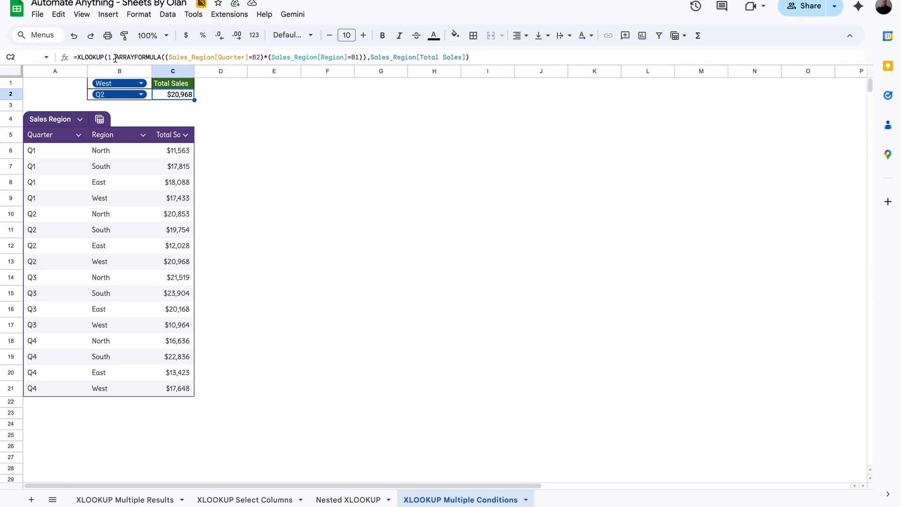
{"action": "left_click", "coordinate": [341, 60]}
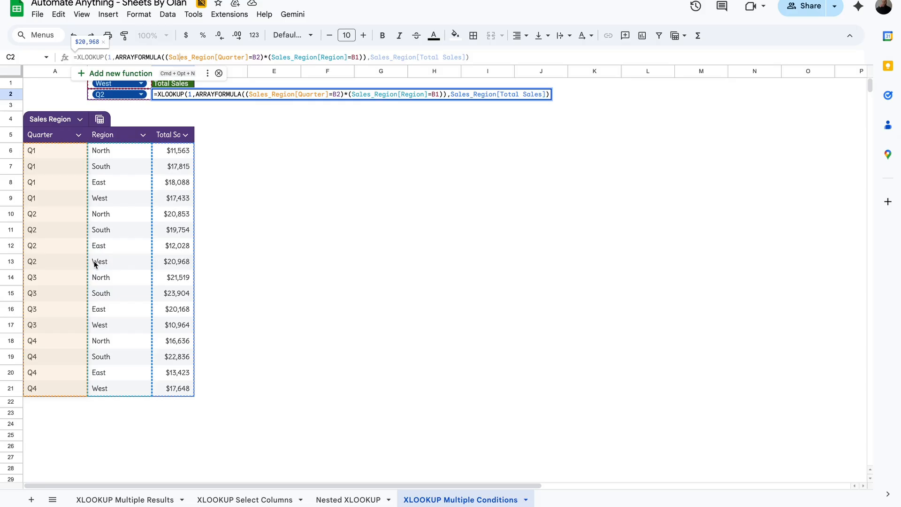
{"action": "left_click", "coordinate": [61, 266]}
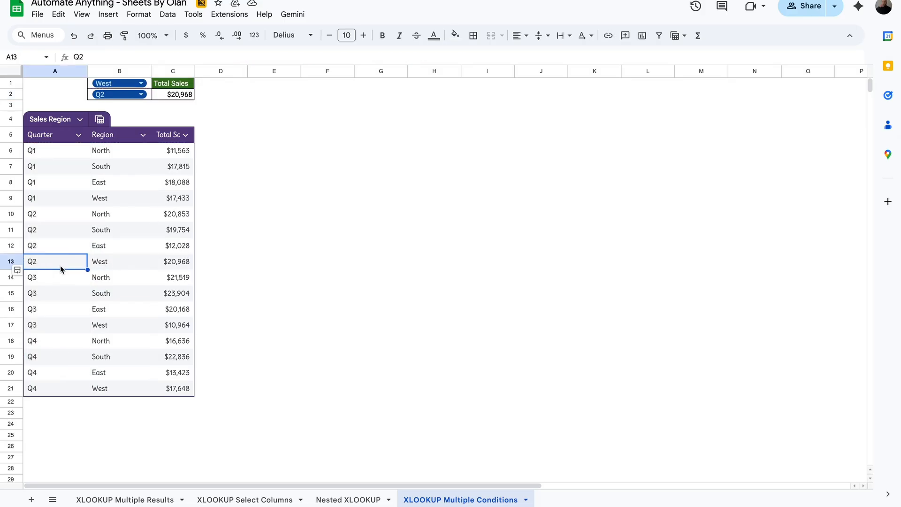
{"action": "left_click", "coordinate": [129, 261]}
{"action": "left_click", "coordinate": [176, 264]}
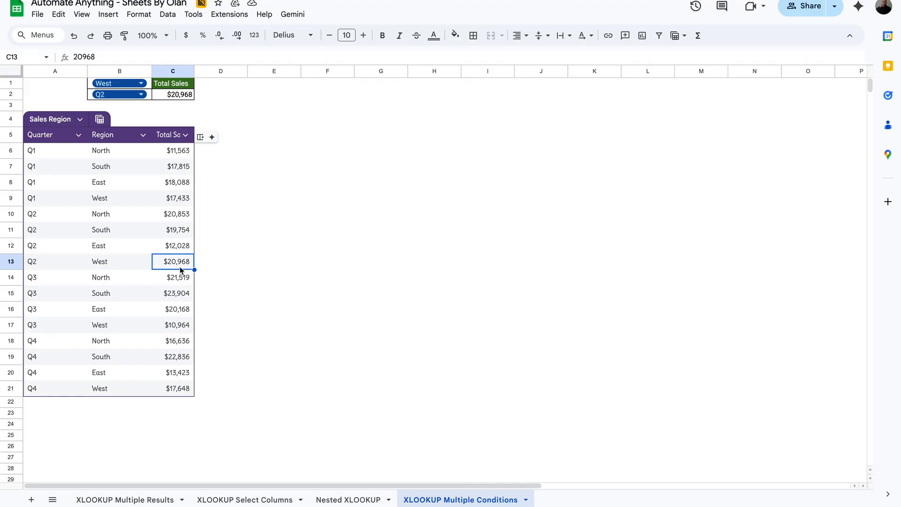
{"action": "left_click", "coordinate": [185, 98]}
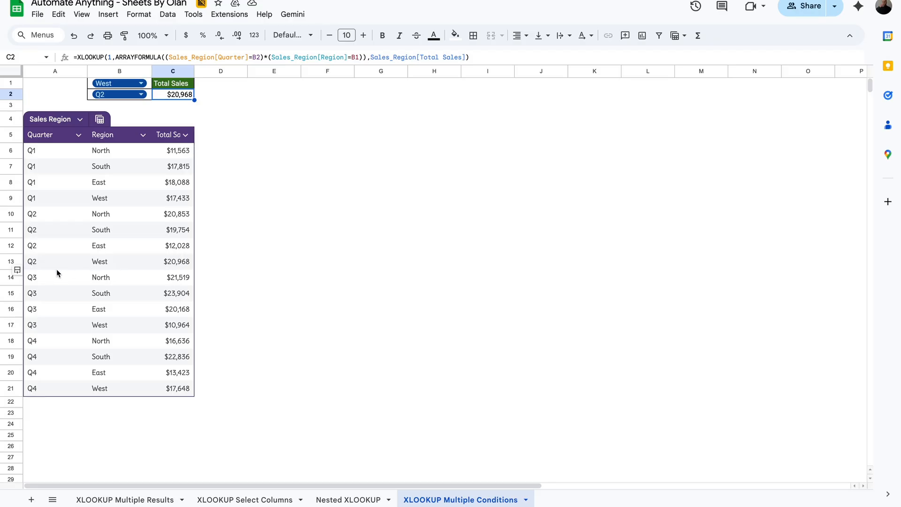
{"action": "left_click", "coordinate": [204, 261]}
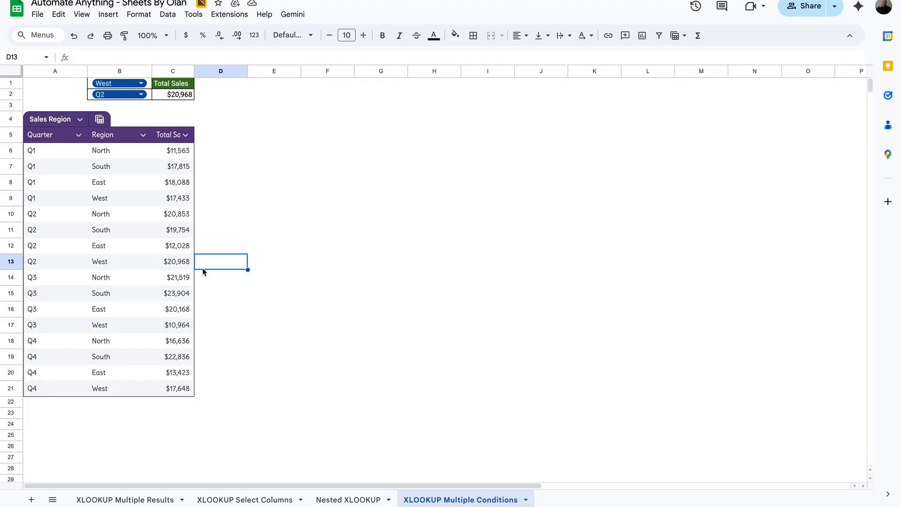
{"action": "double_click", "coordinate": [174, 93]}
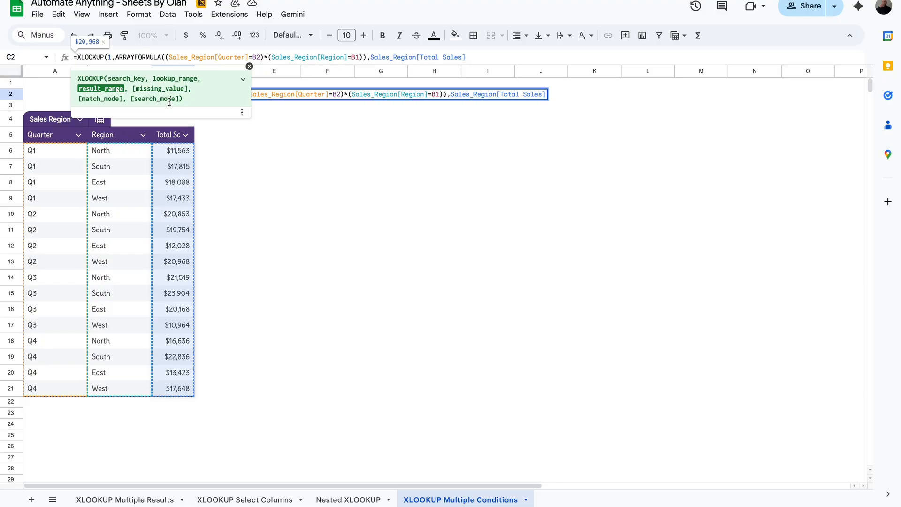
{"action": "key", "text": "Return"}
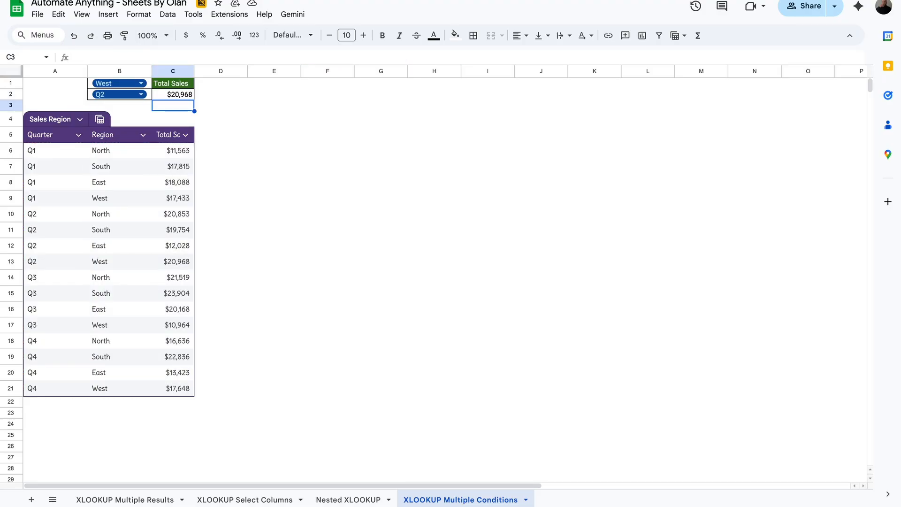